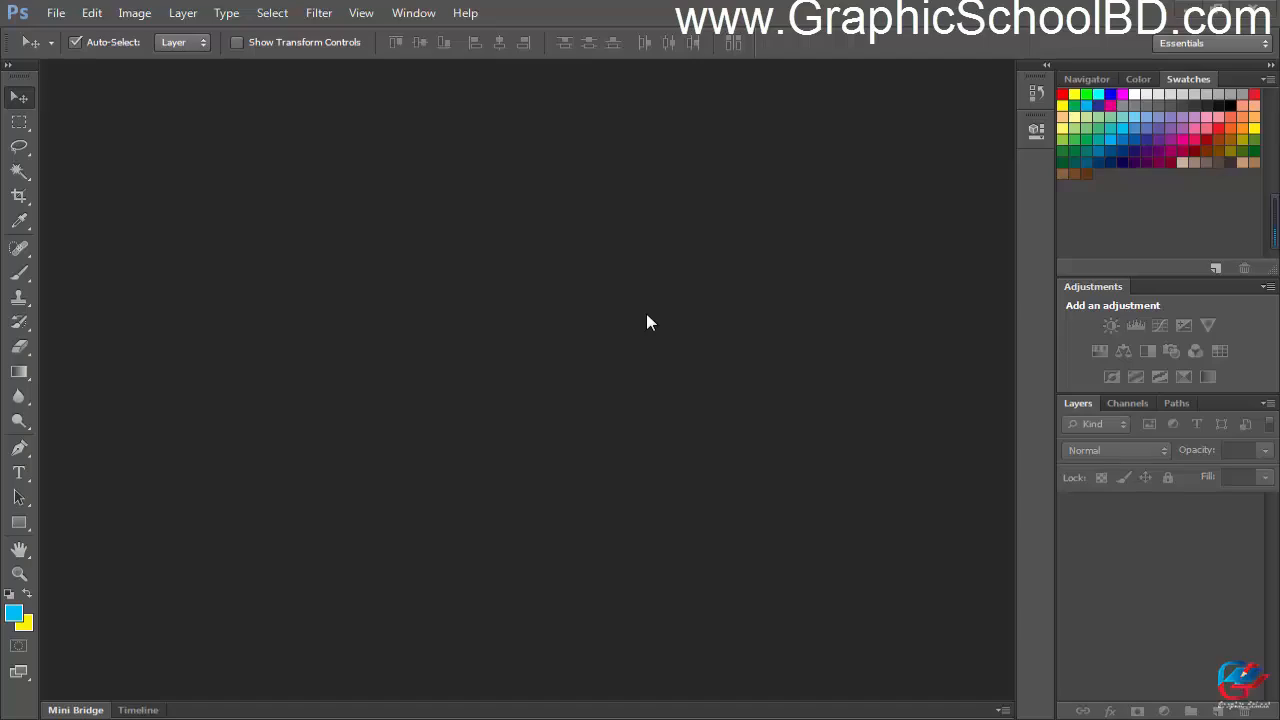
Create a new 7 by 5 inch RGB document at 72 pixels/inch with a white background
left_click(56, 12)
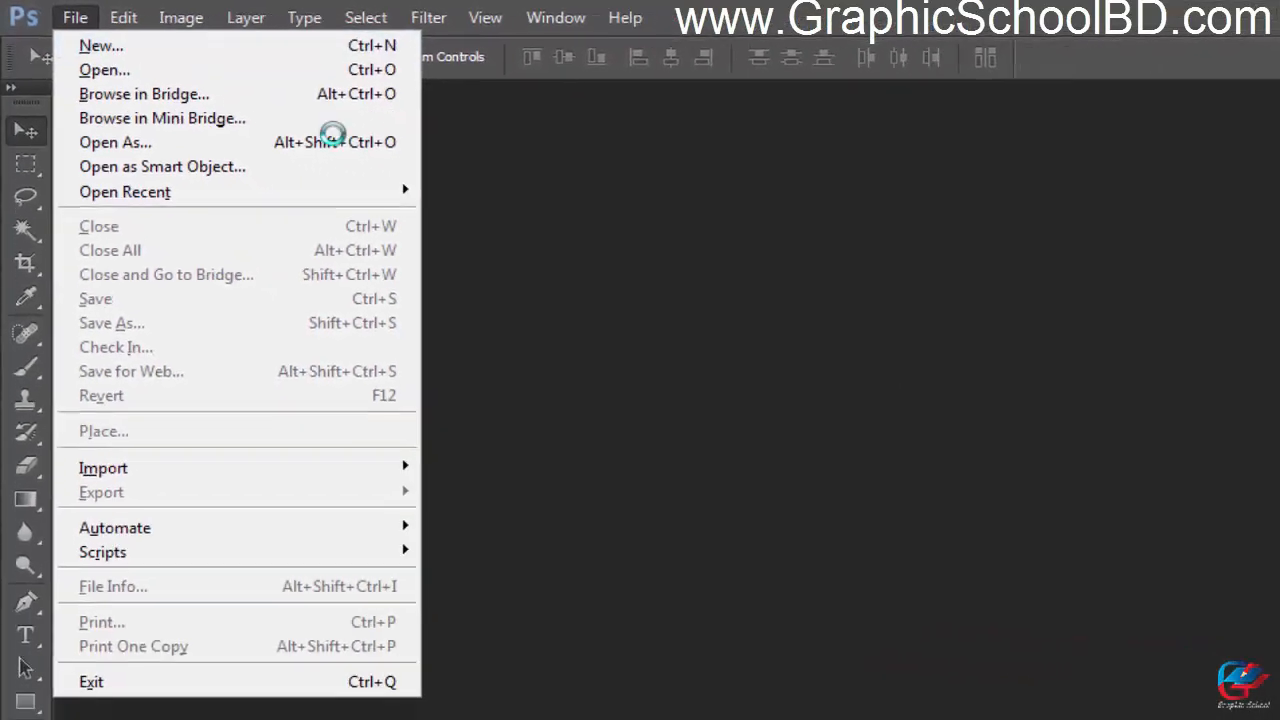
left_click(152, 69)
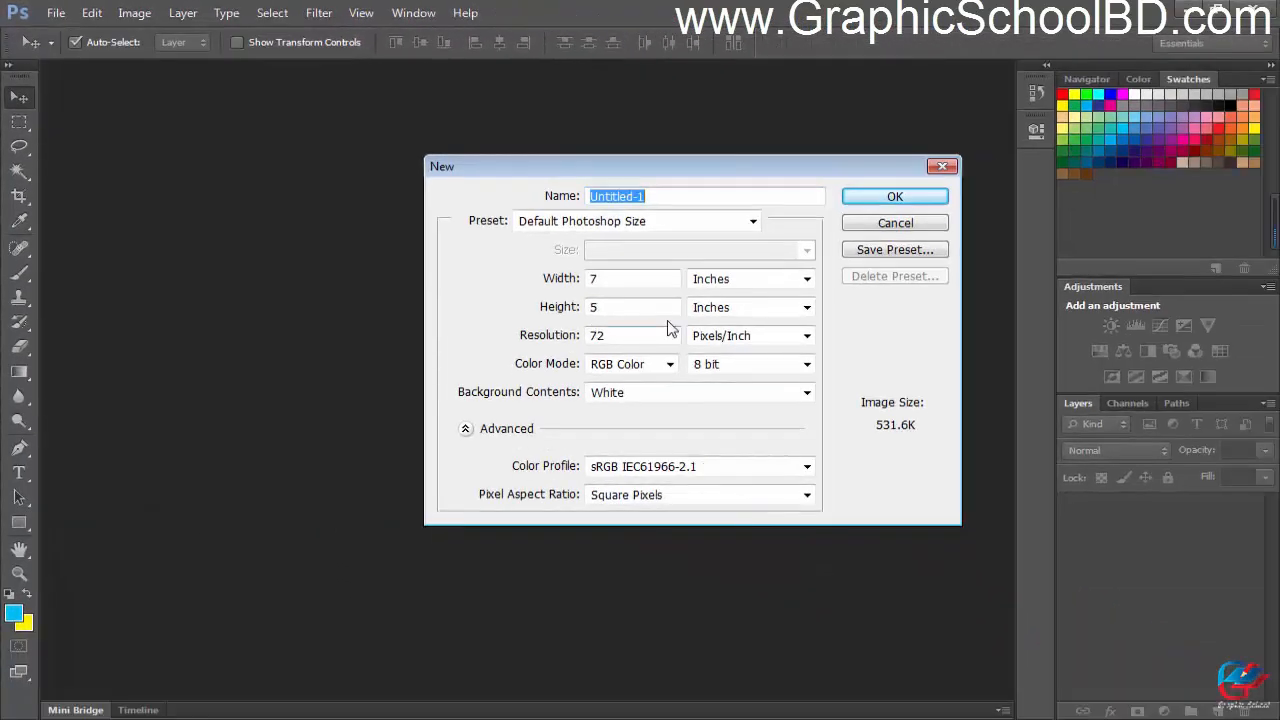
left_click(895, 197)
scroll(505, 355, "up", 3)
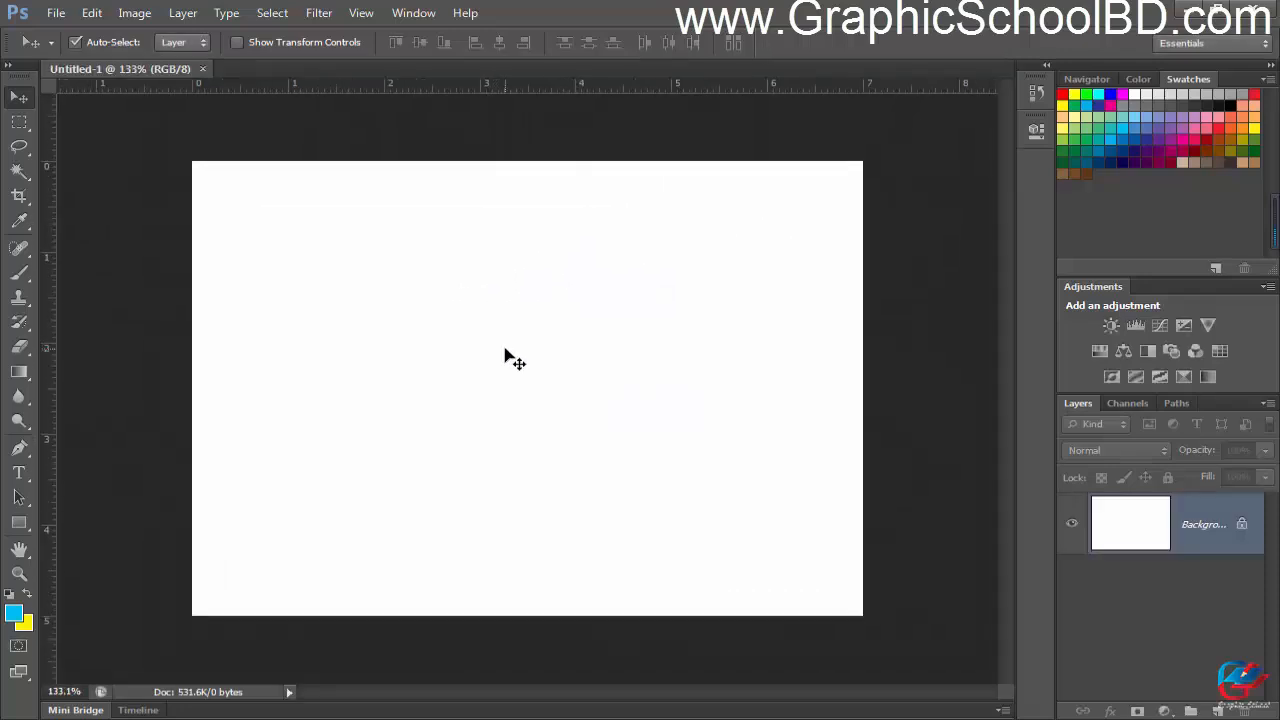
scroll(505, 355, "up", 1)
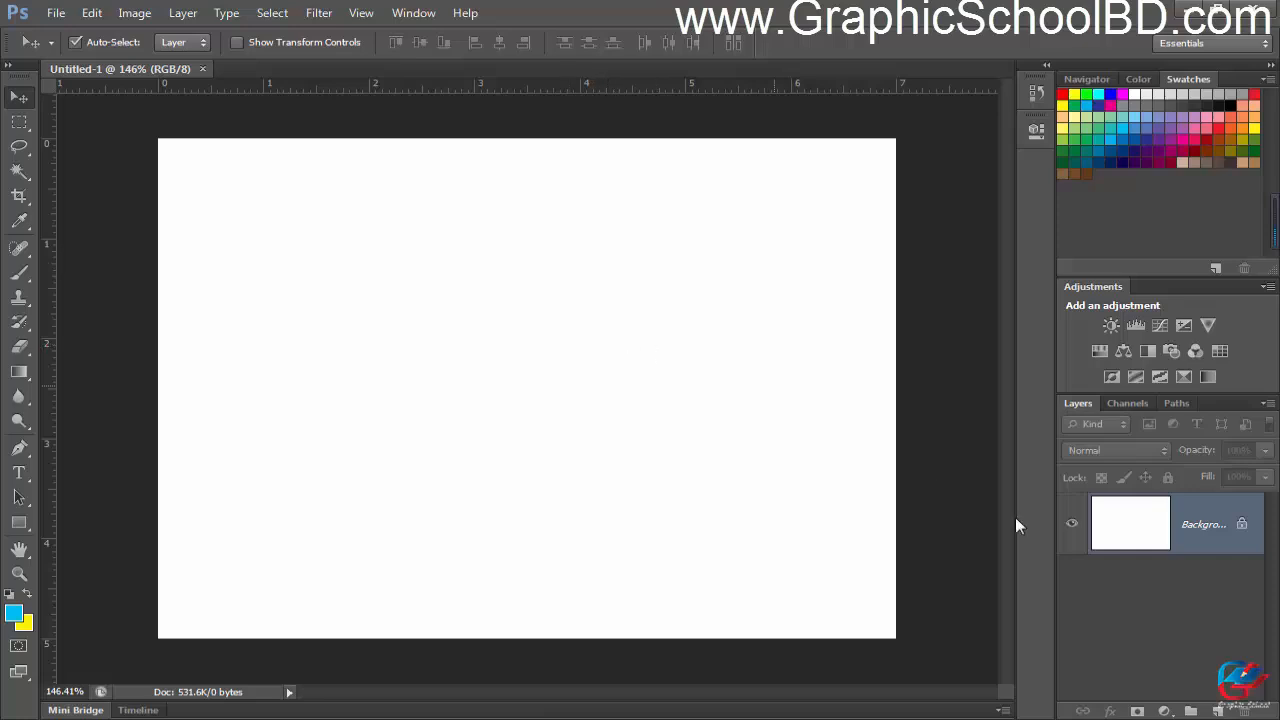
Convert the locked Background into a regular layer named Layer 0 and keep it selected
double_click(1213, 525)
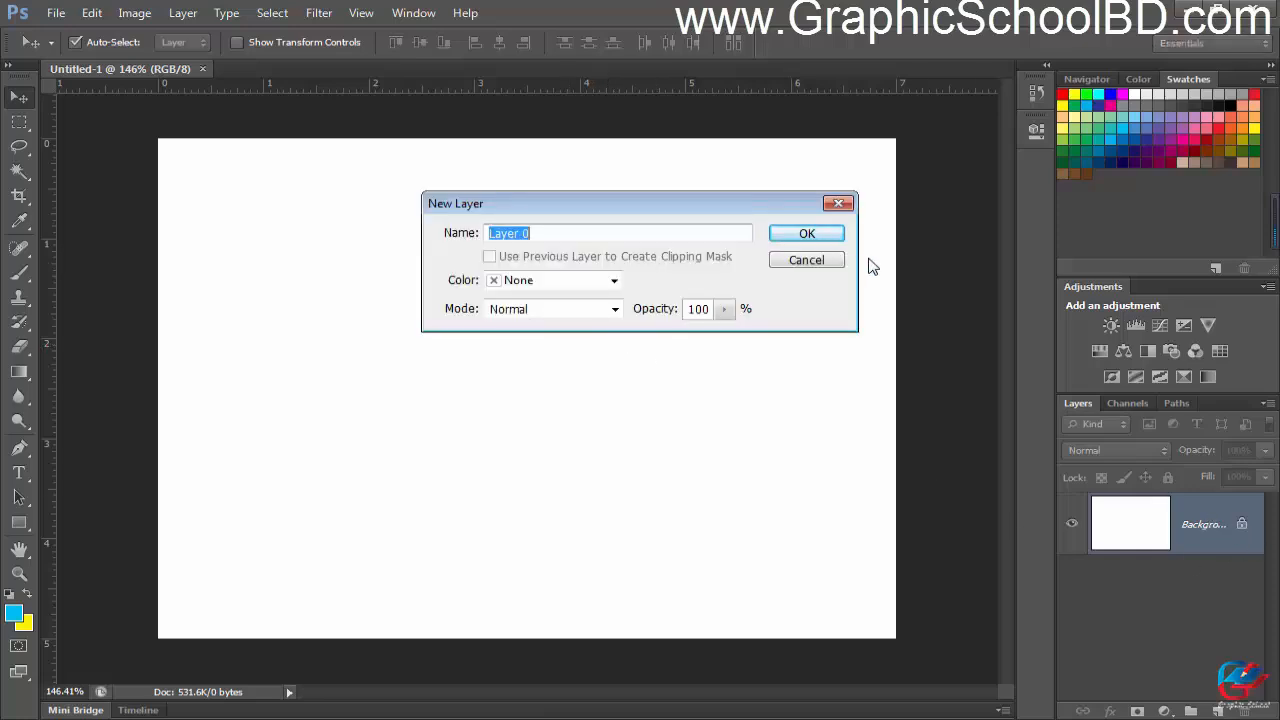
left_click(816, 237)
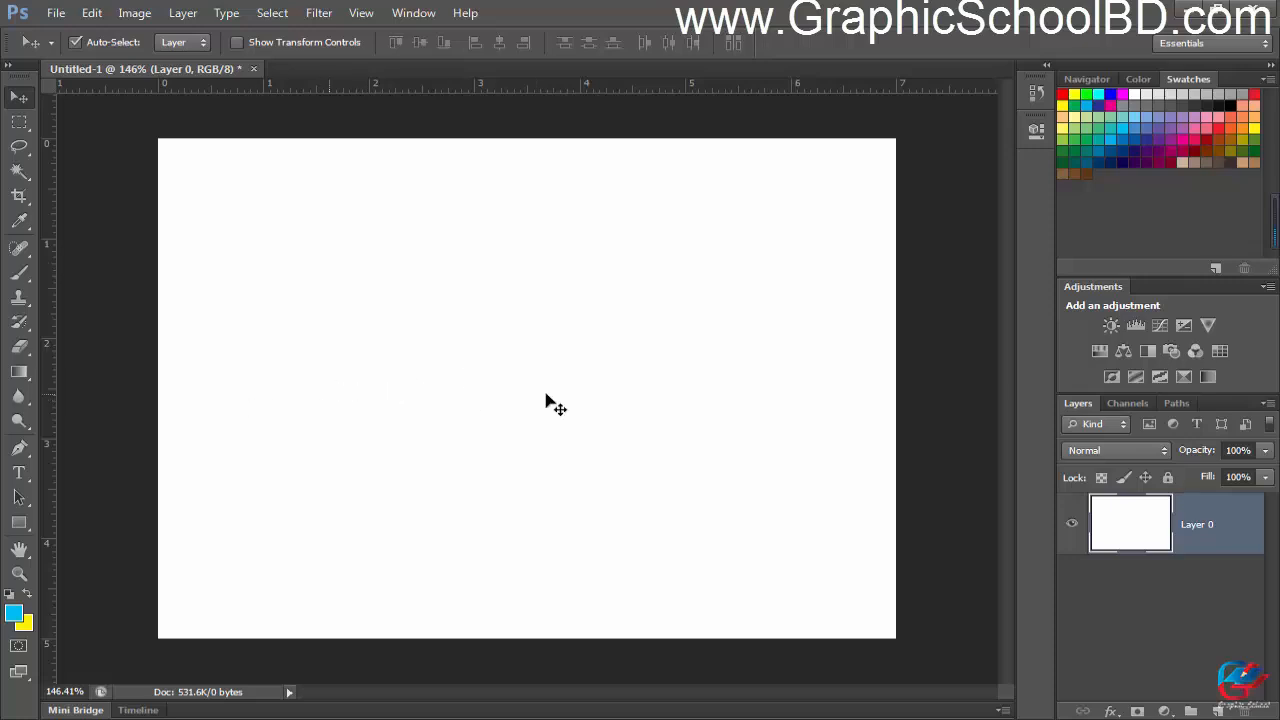
left_click(1152, 586)
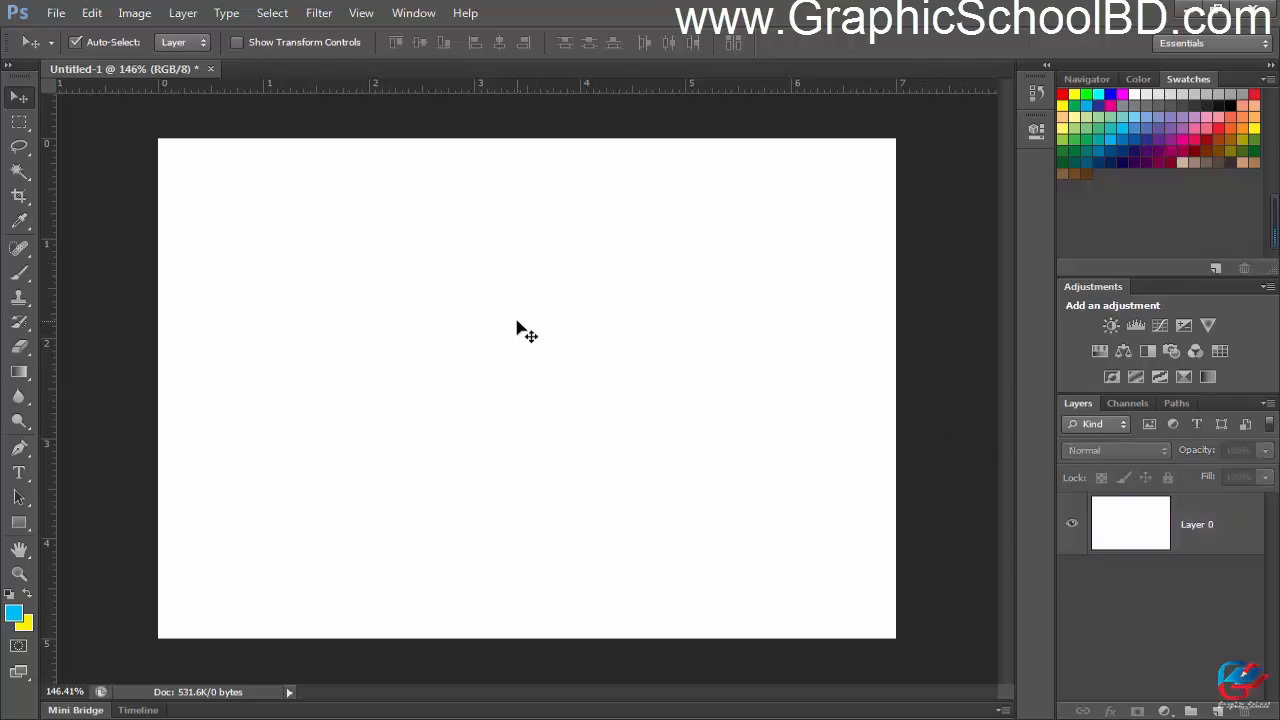
left_click(362, 358)
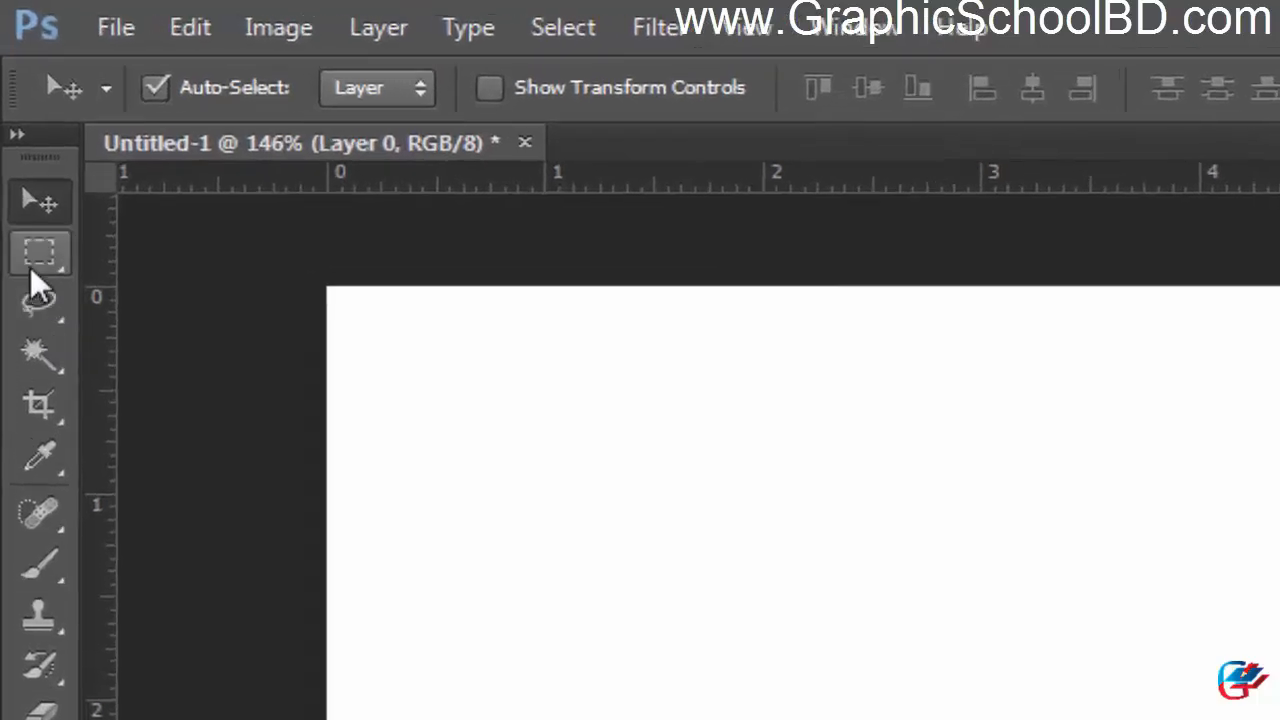
Draw a rectangular marquee selection about 4.4 by 2.6 inches in the upper-left area of the canvas
left_click(33, 262)
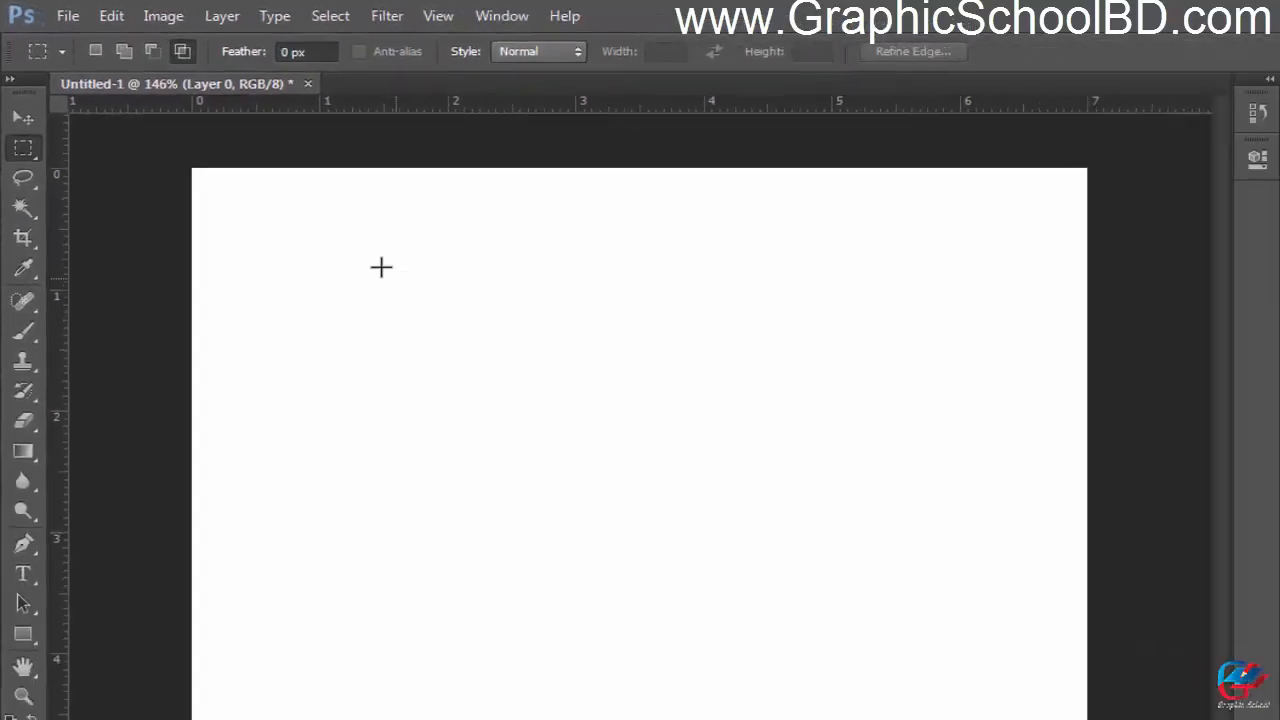
left_click_drag(491, 393, 1279, 719)
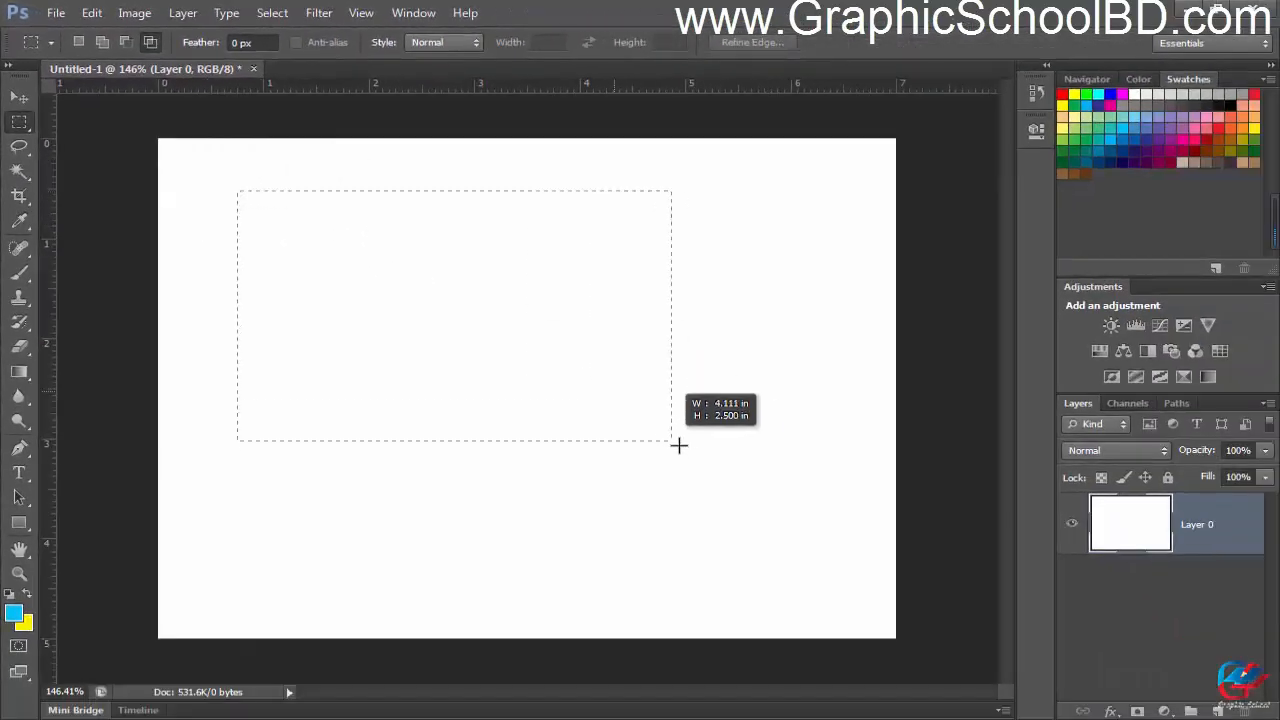
left_click_drag(678, 445, 697, 449)
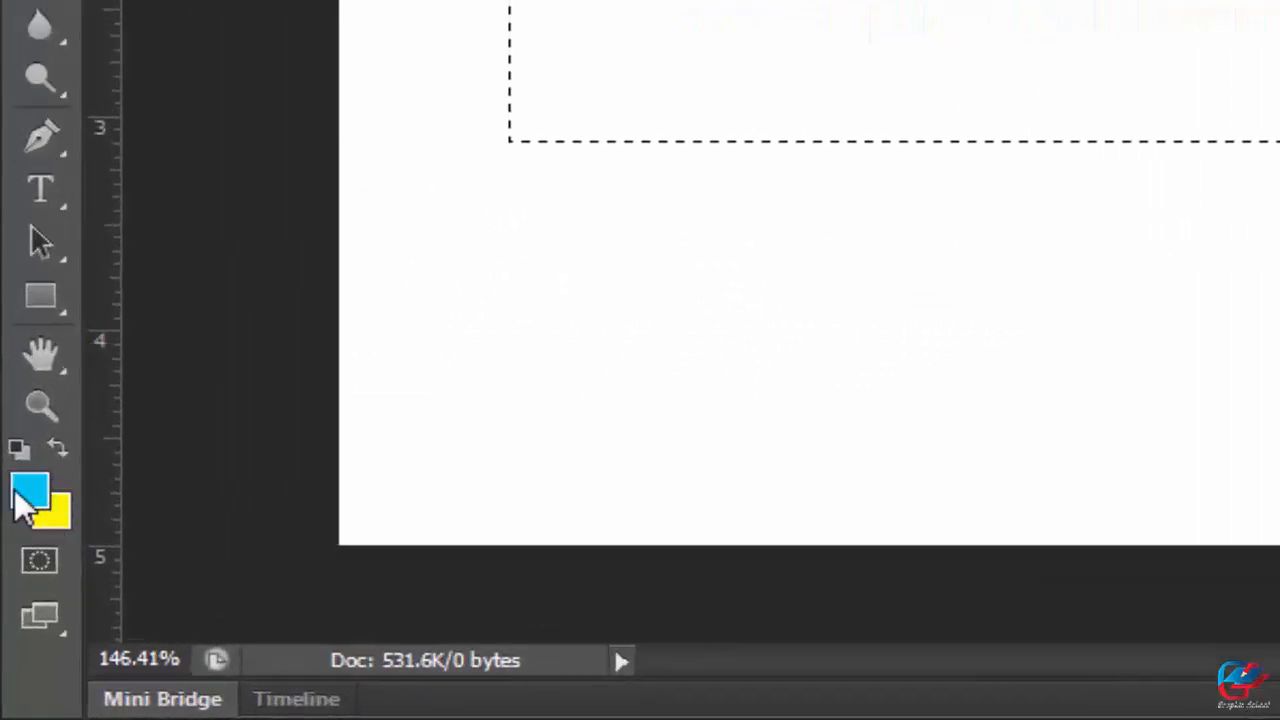
Swap the foreground and background colours back and forth, ending with blue as foreground and yellow as background
key("z")
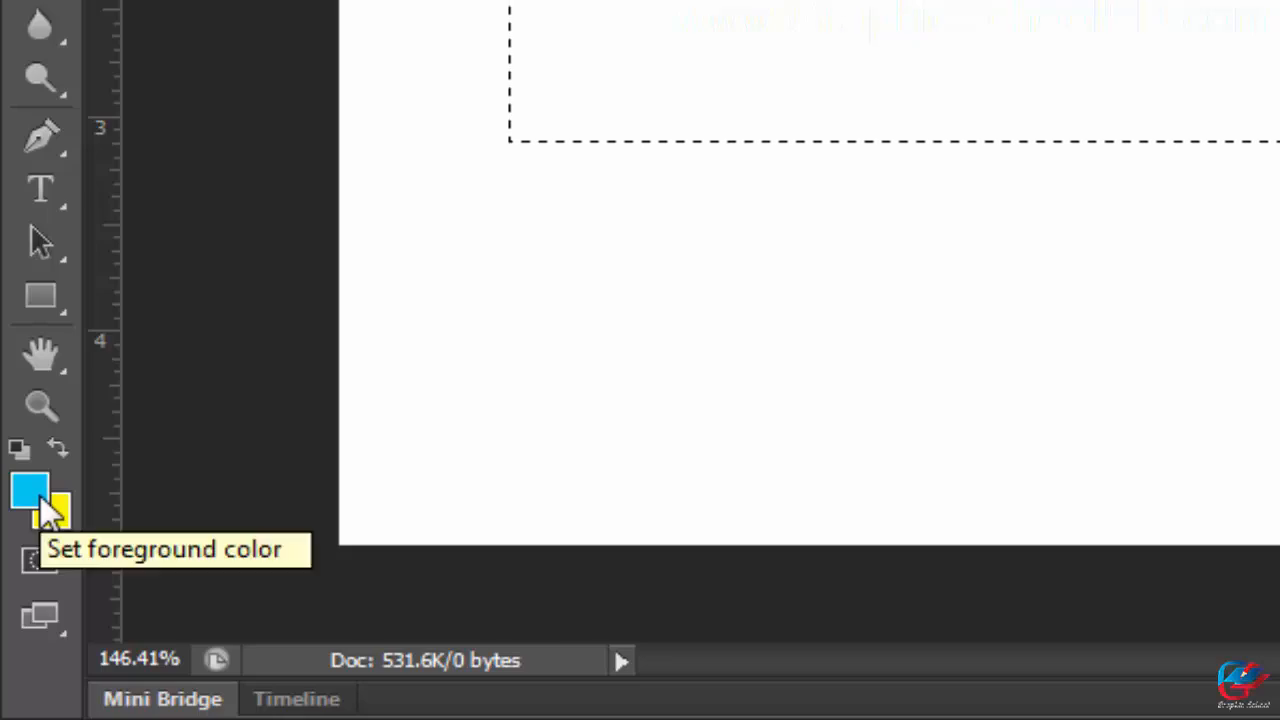
left_click(62, 455)
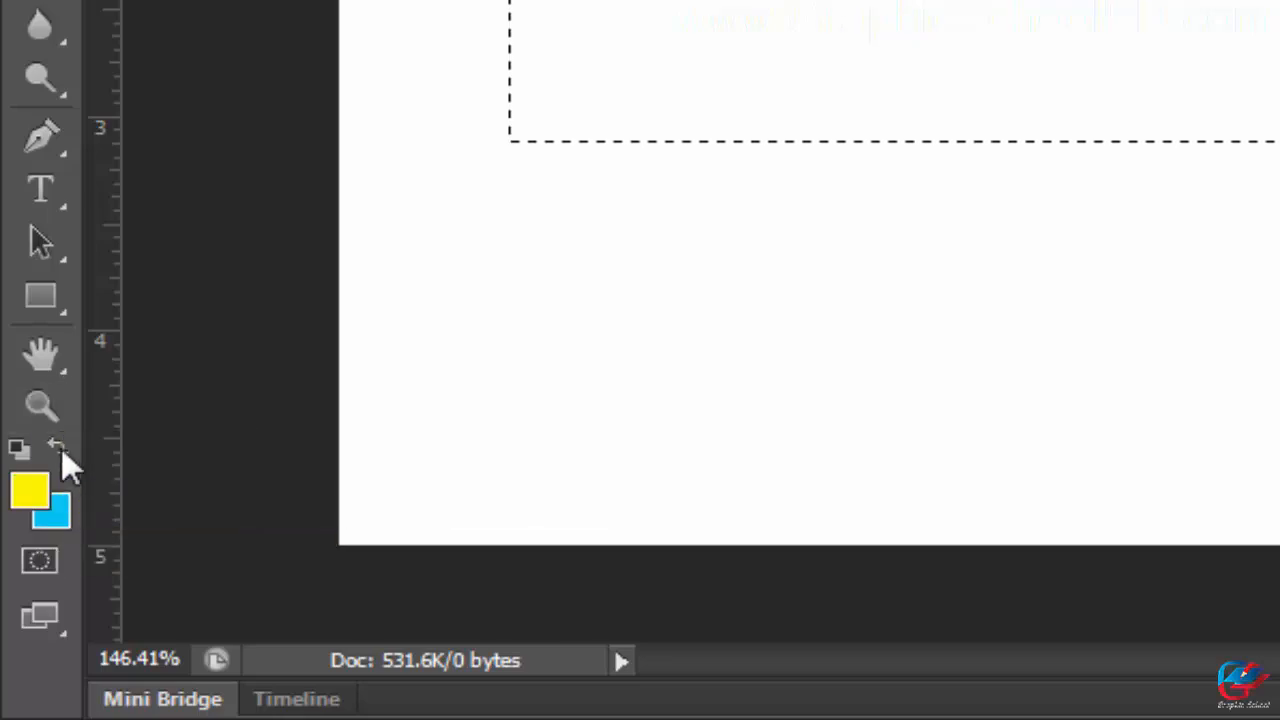
left_click(62, 455)
left_click(62, 455)
left_click(62, 455)
left_click(62, 455)
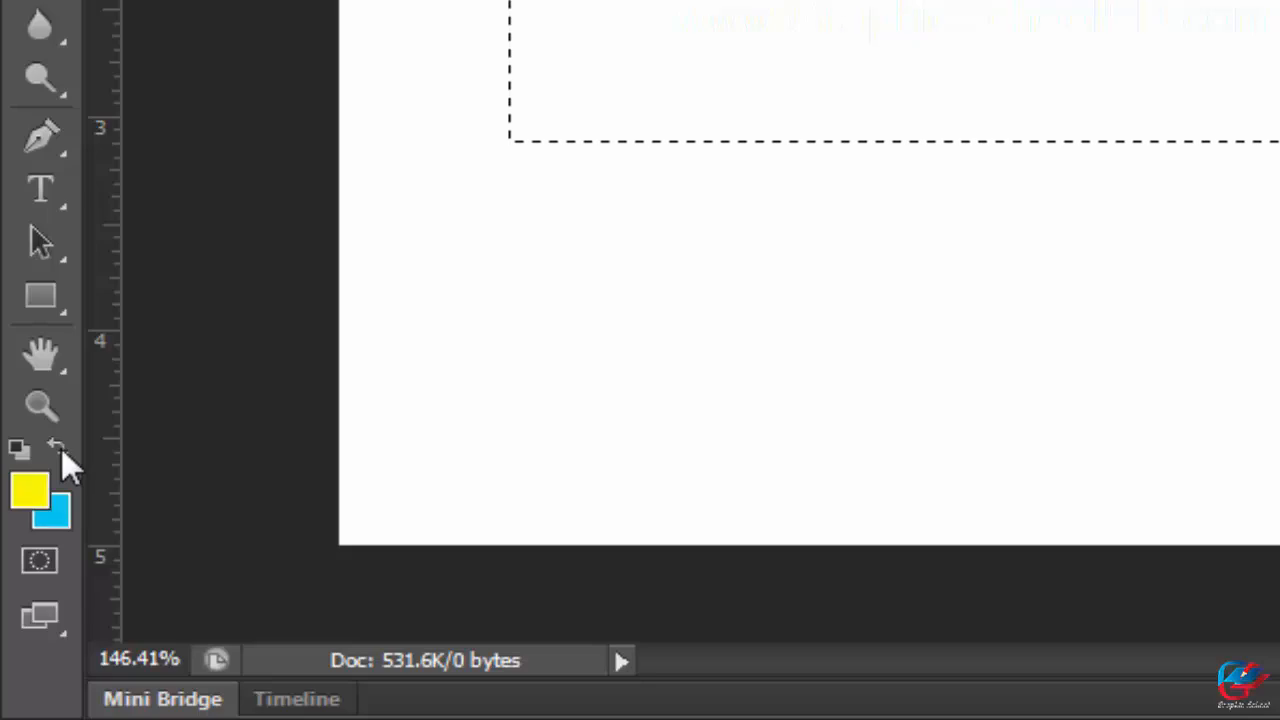
left_click(62, 455)
left_click(62, 455)
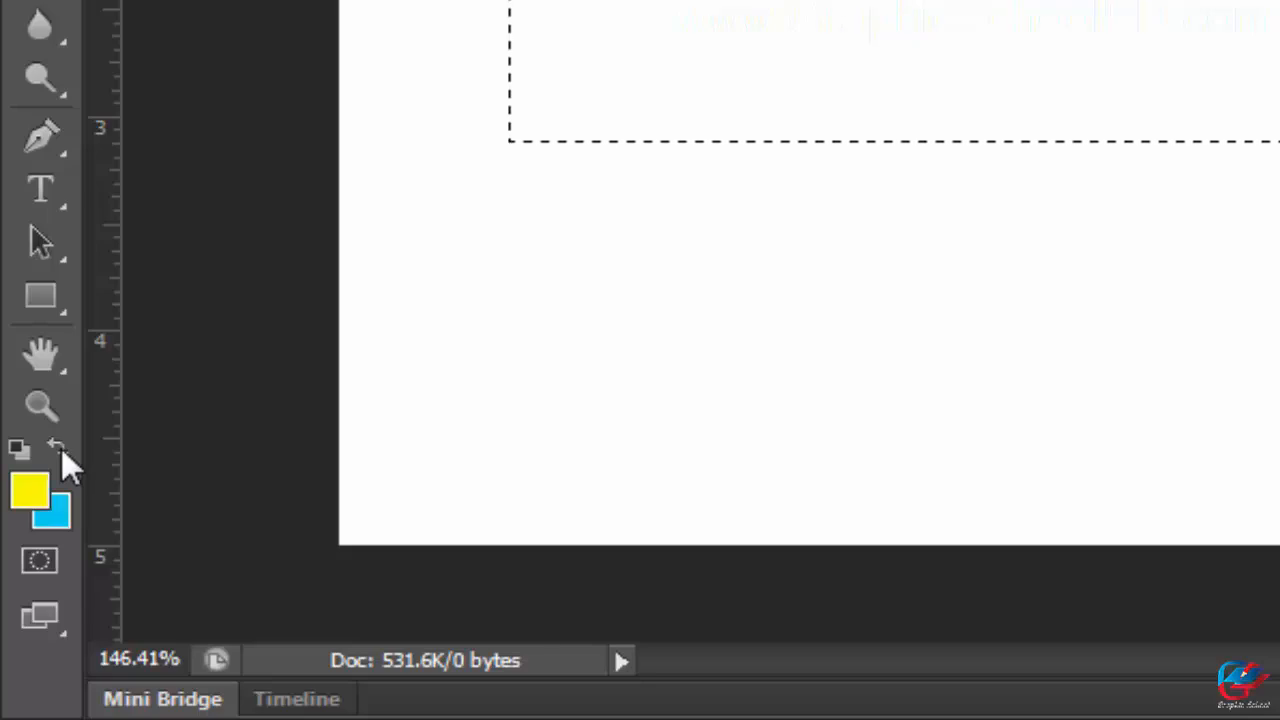
left_click(62, 452)
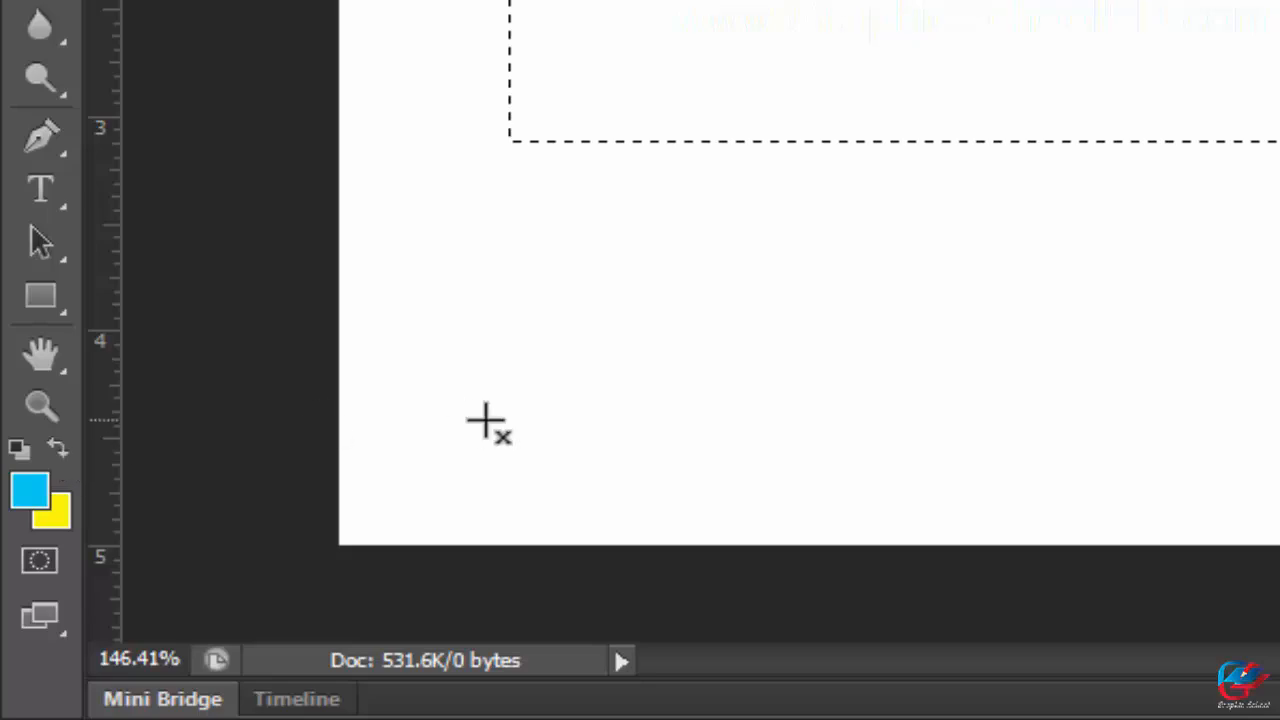
key("z")
key("x")
key("x")
key("x")
key("x")
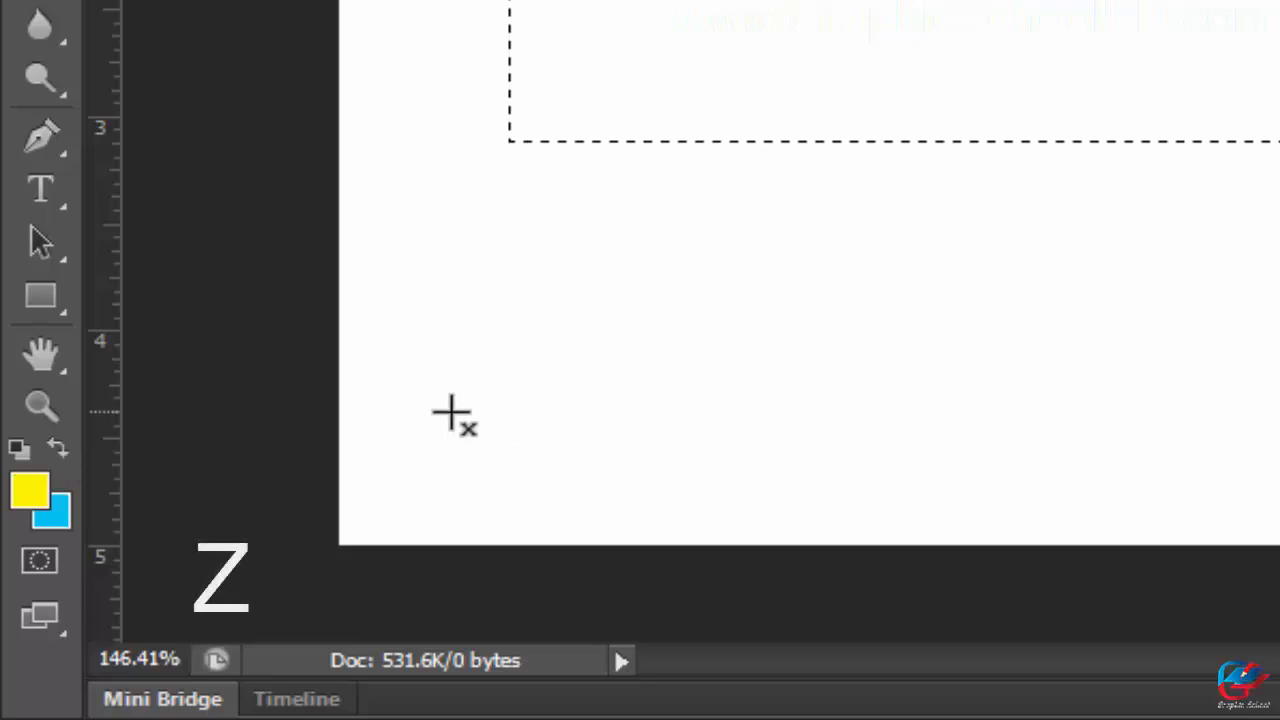
key("x")
key("x")
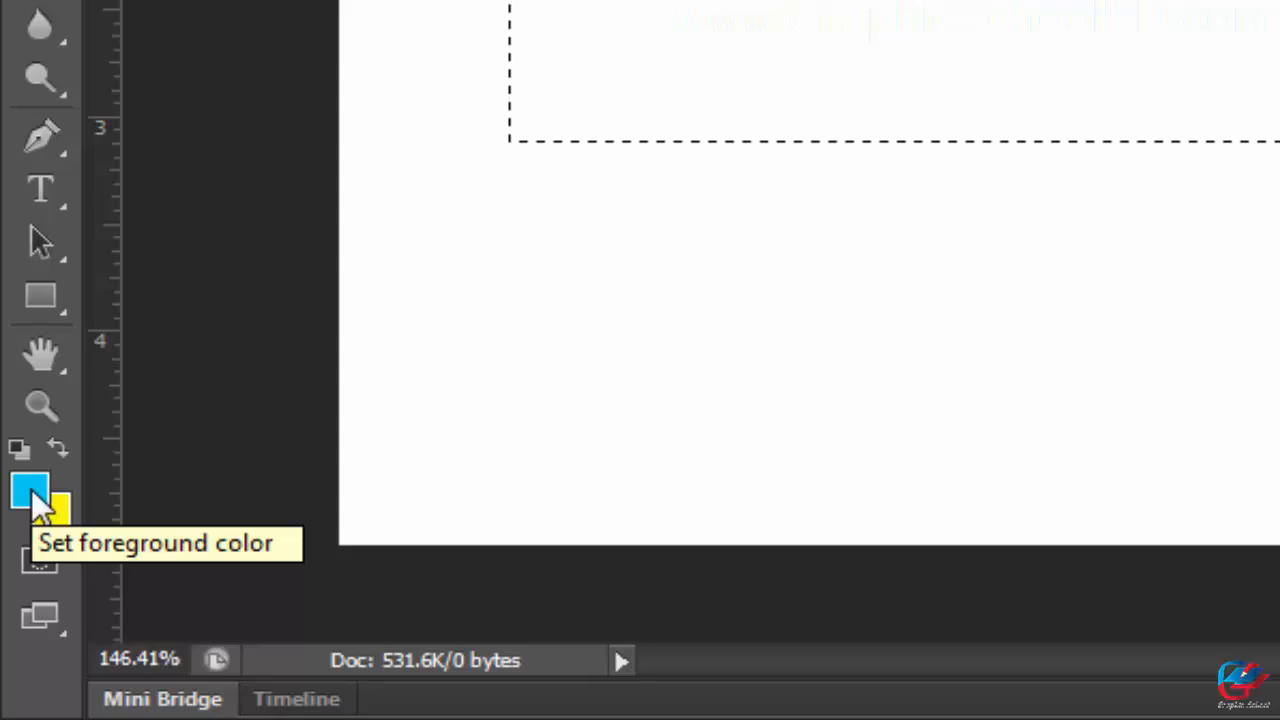
Open the foreground colour for editing and pick the bright red f40818 in the Color Picker
left_click(30, 495)
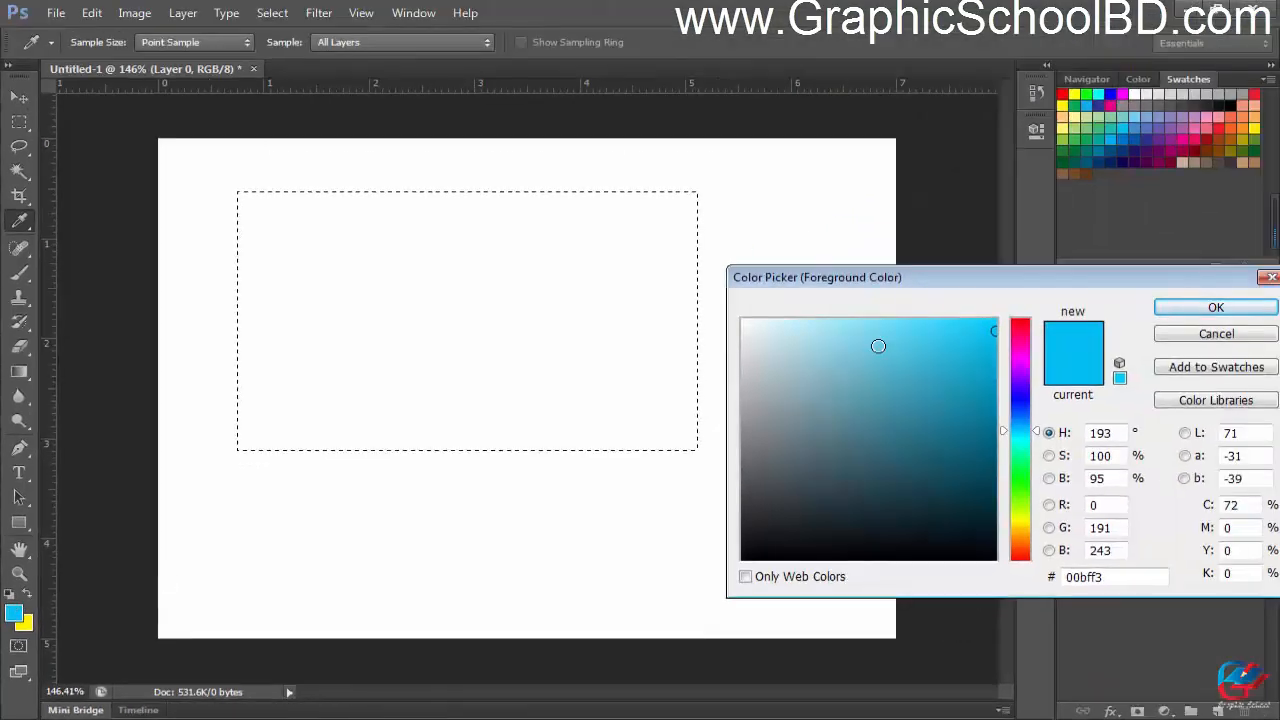
left_click_drag(954, 283, 644, 300)
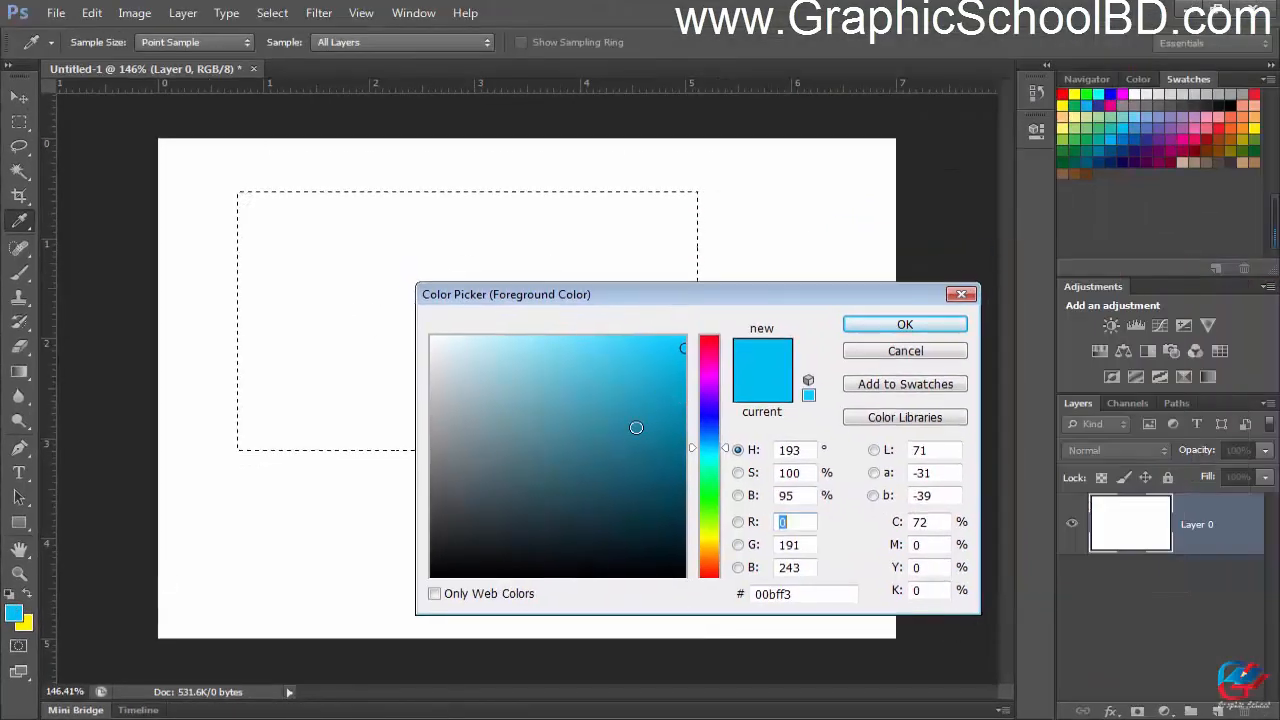
mouse_move(709, 390)
left_mouse_down()
mouse_move(710, 357)
mouse_move(707, 458)
left_mouse_up()
left_click(667, 389)
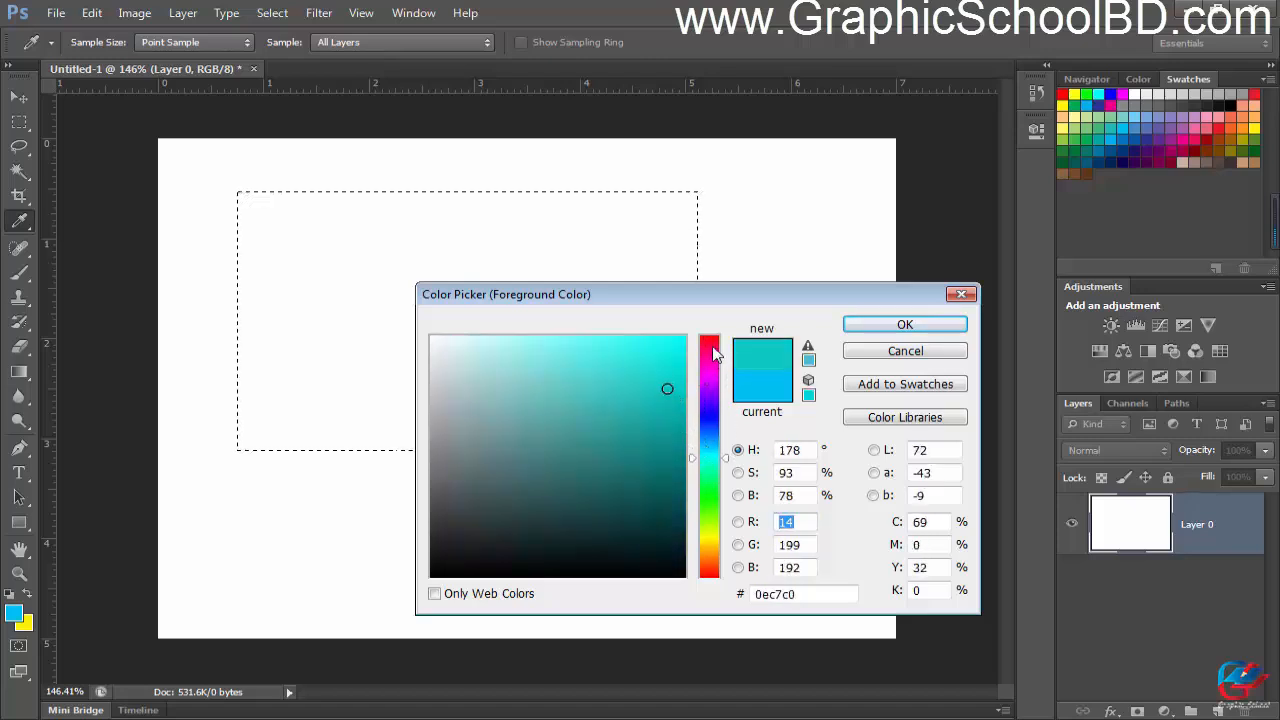
left_click_drag(712, 335, 712, 339)
left_click(677, 346)
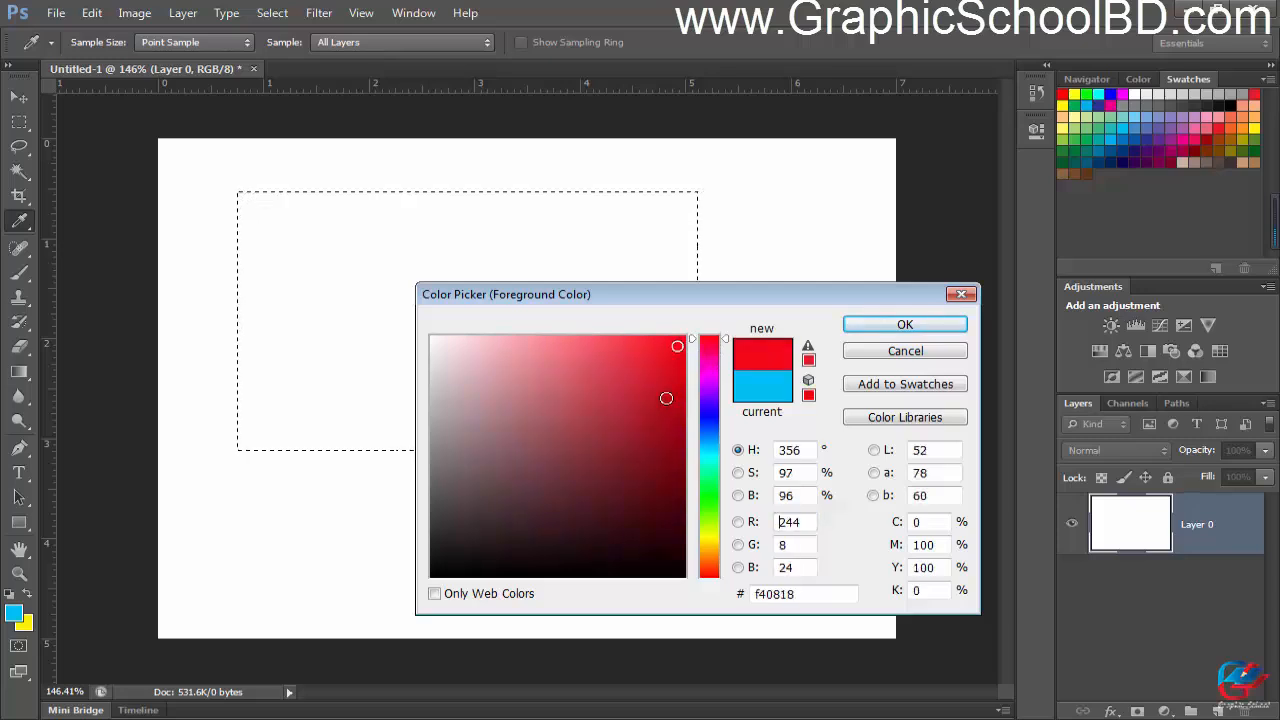
Examine the hex code, RGB values and CMYK percentages of the picked red in the Color Picker
left_click(795, 592)
left_click(812, 593)
left_click_drag(792, 594, 760, 594)
left_click(807, 594)
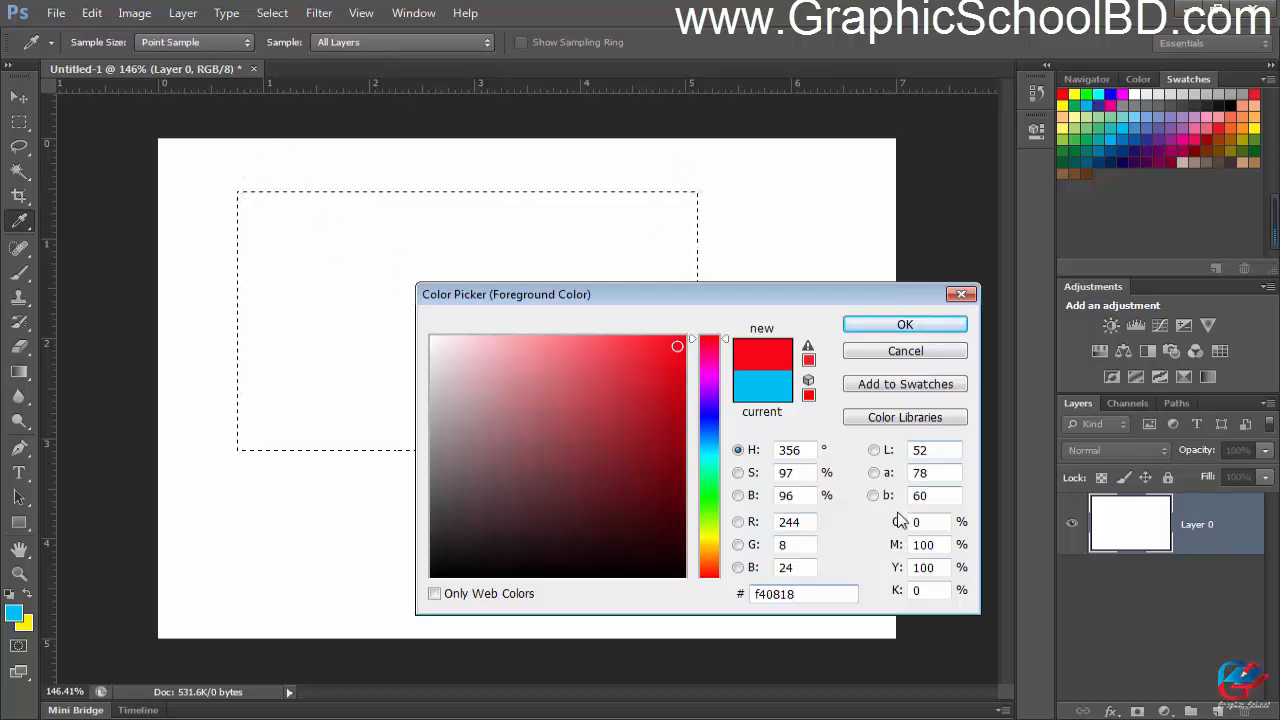
left_click(802, 521)
left_click_drag(803, 521, 784, 567)
left_click(803, 547)
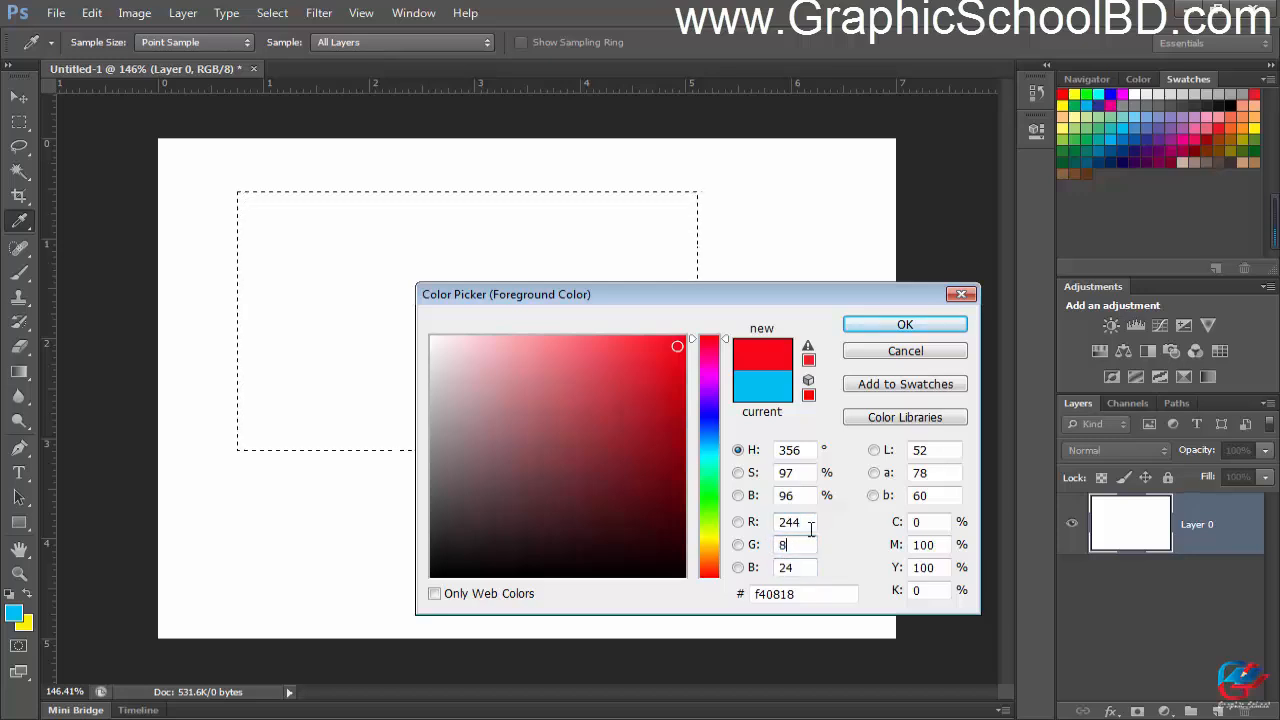
left_click_drag(811, 524, 778, 567)
left_click(783, 544)
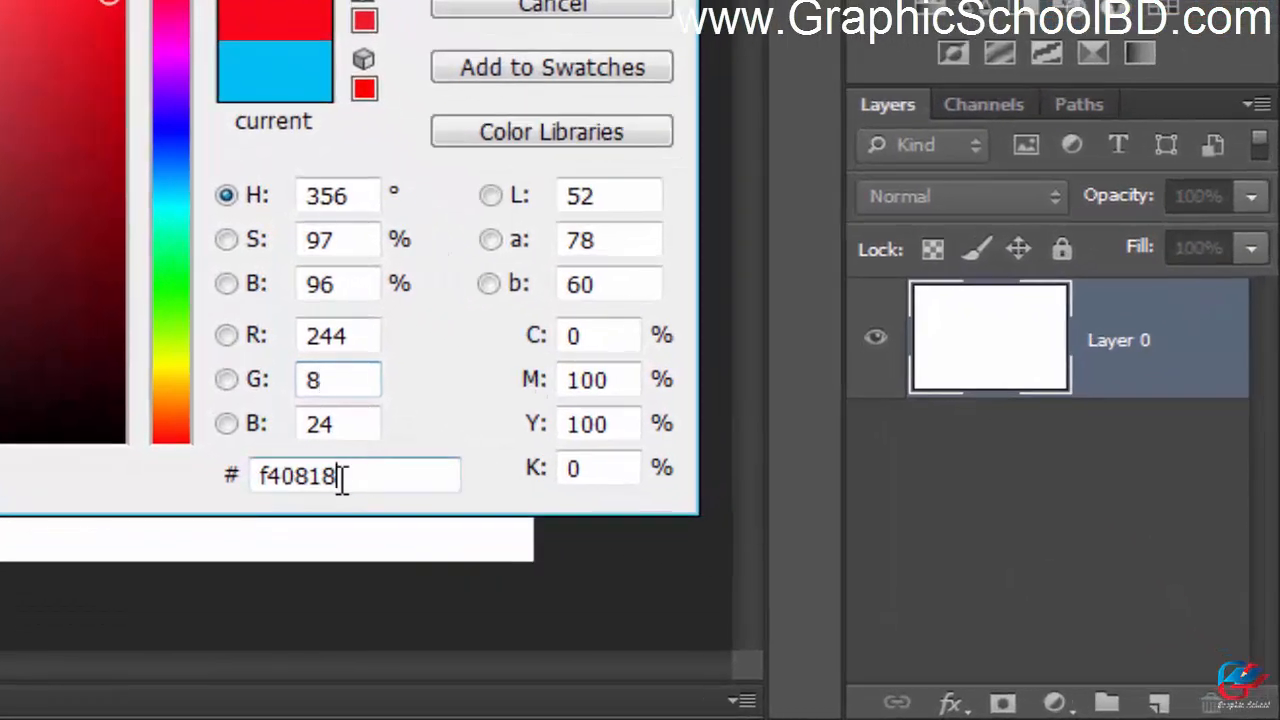
left_click_drag(342, 480, 224, 468)
left_click_drag(371, 482, 214, 474)
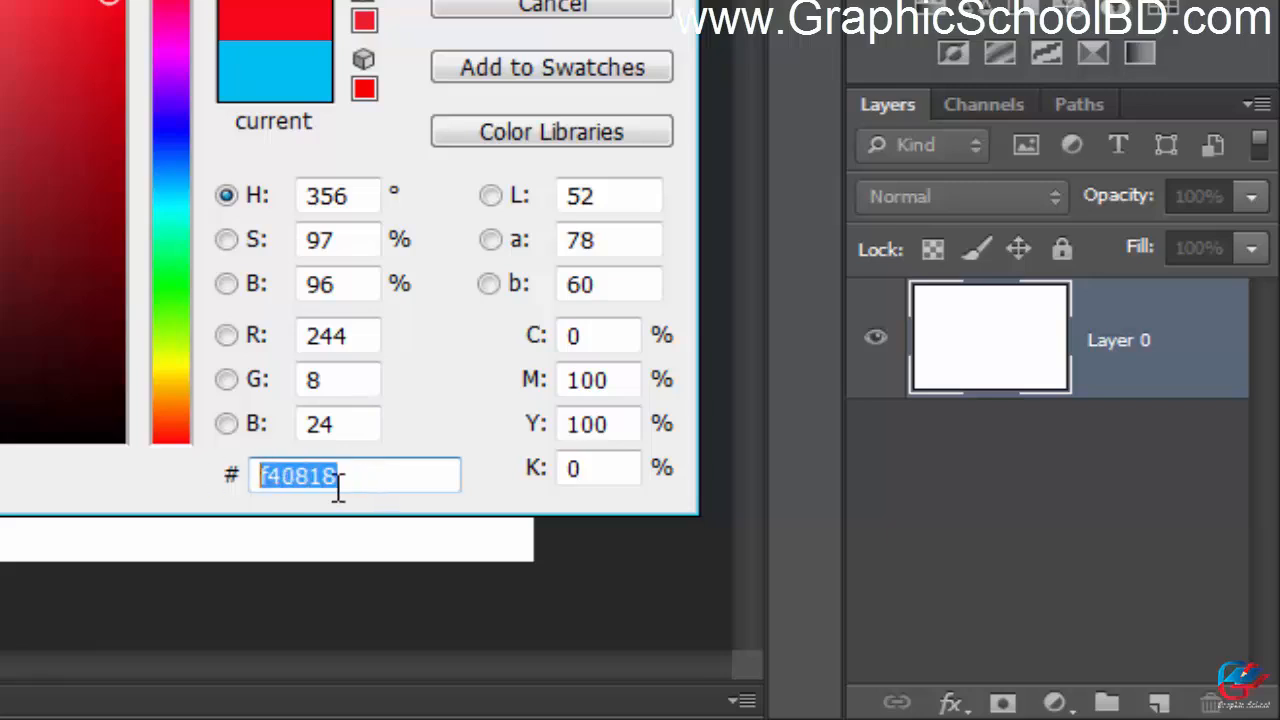
left_click(371, 482)
left_click(600, 341)
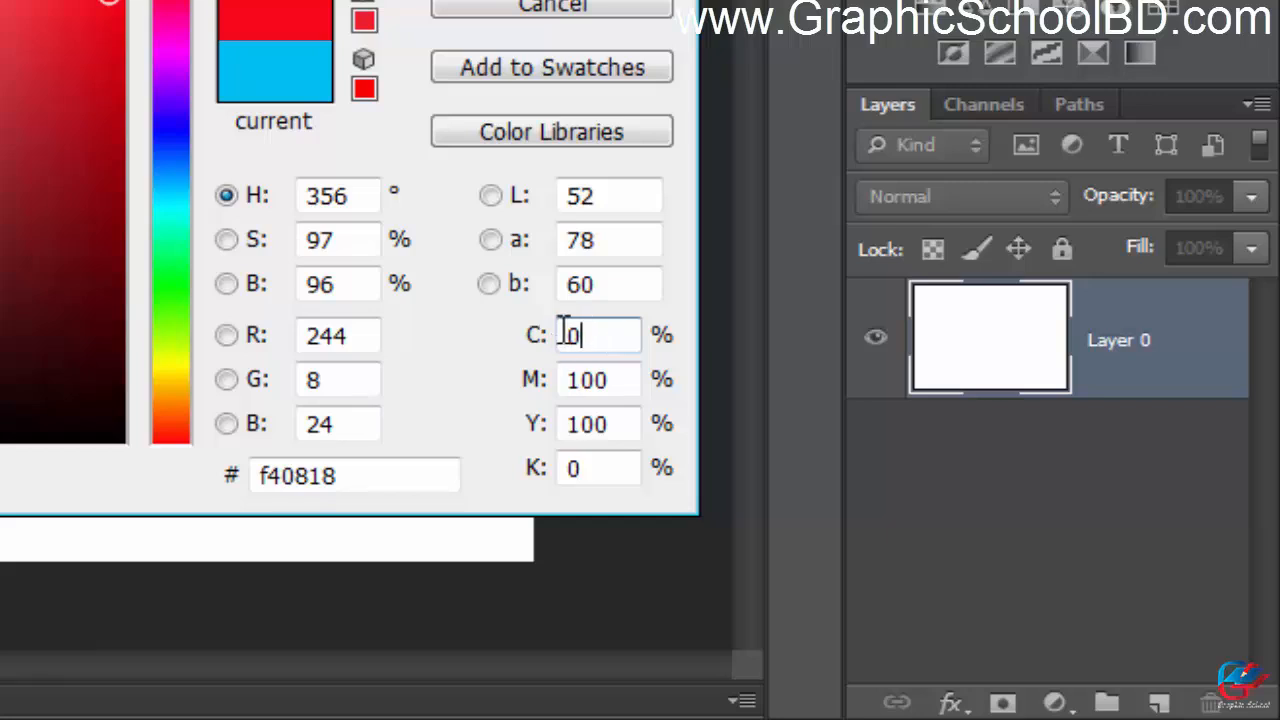
key("Tab")
key("Tab")
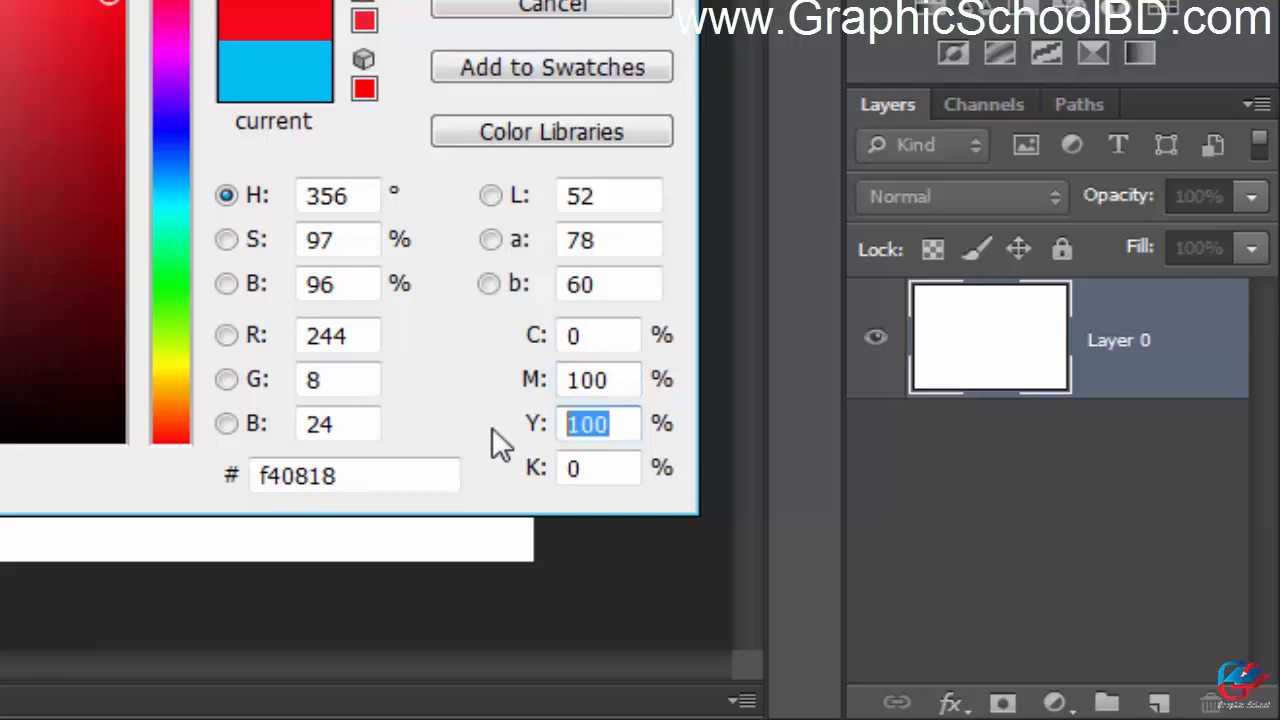
key("Tab")
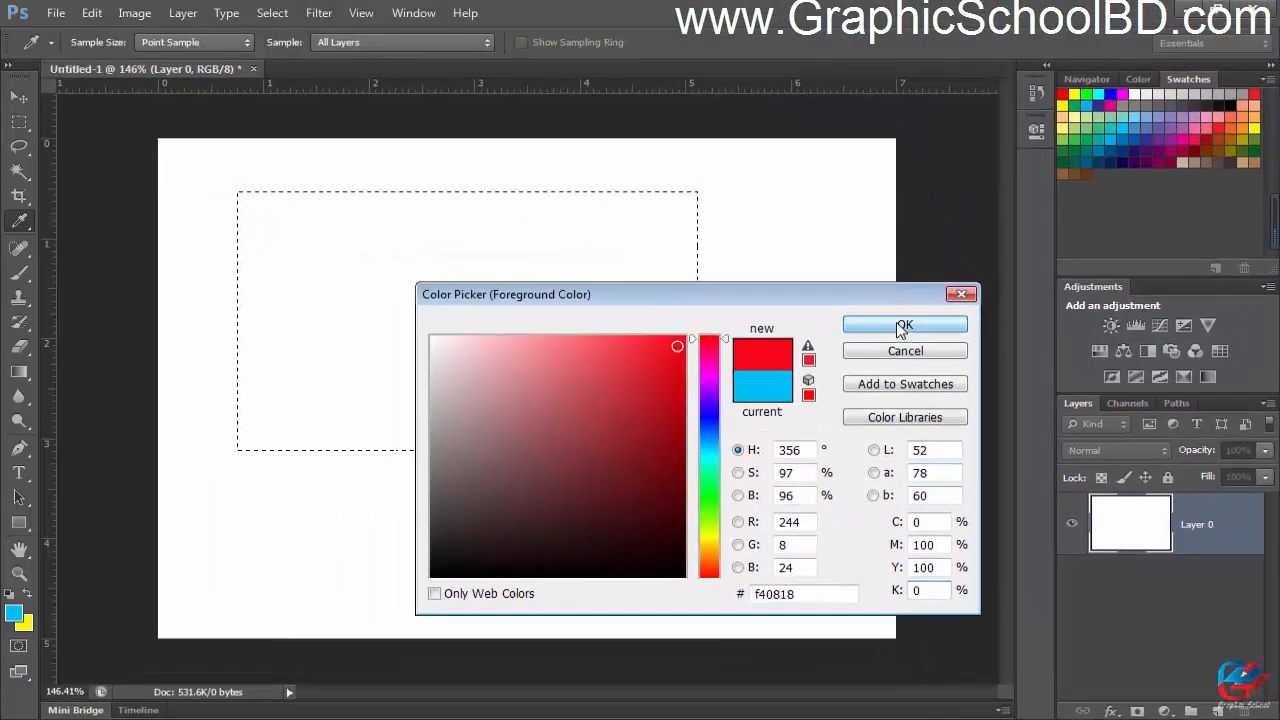
Accept the red foreground colour, fill the rectangular selection with it and deselect
left_click(903, 327)
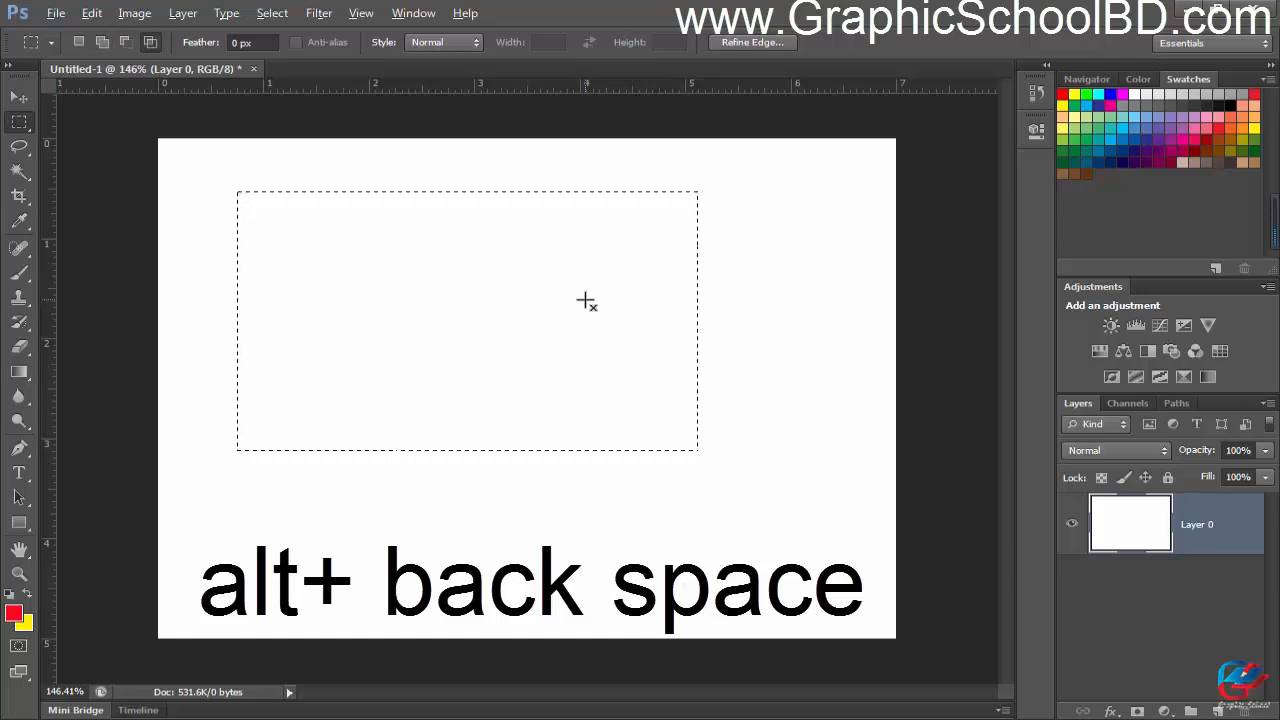
key("alt+BackSpace")
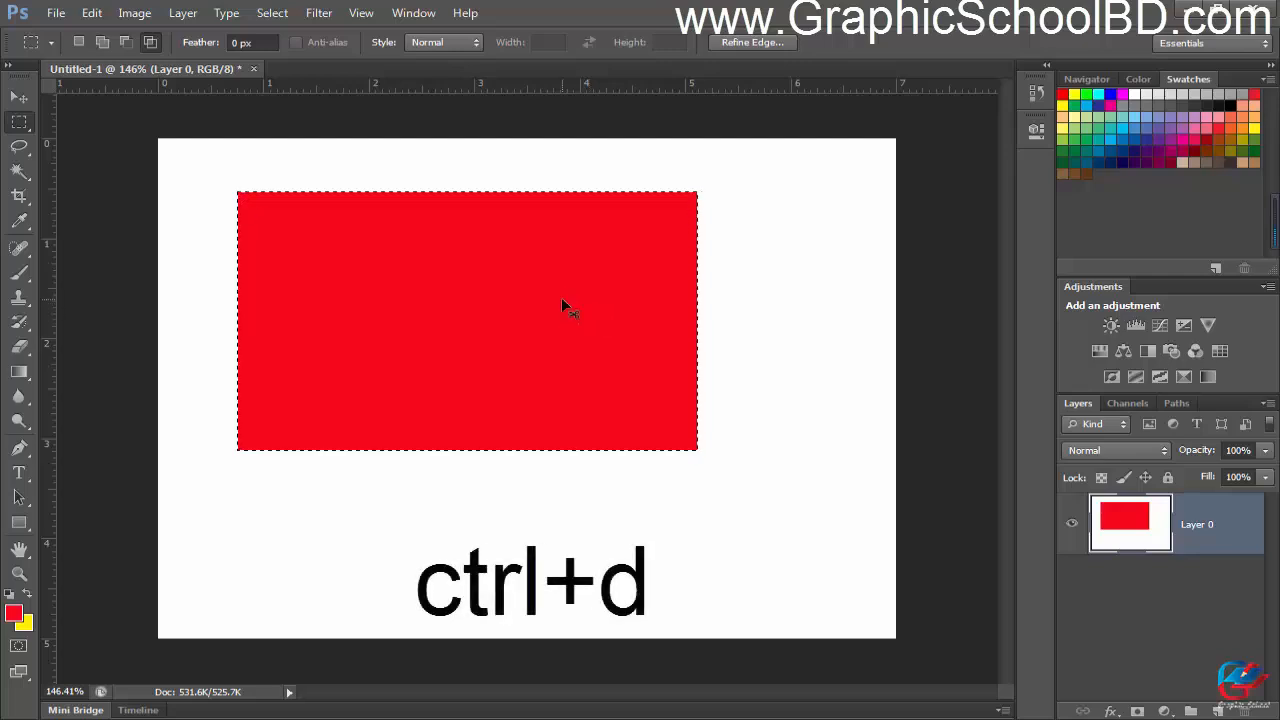
key("ctrl+d")
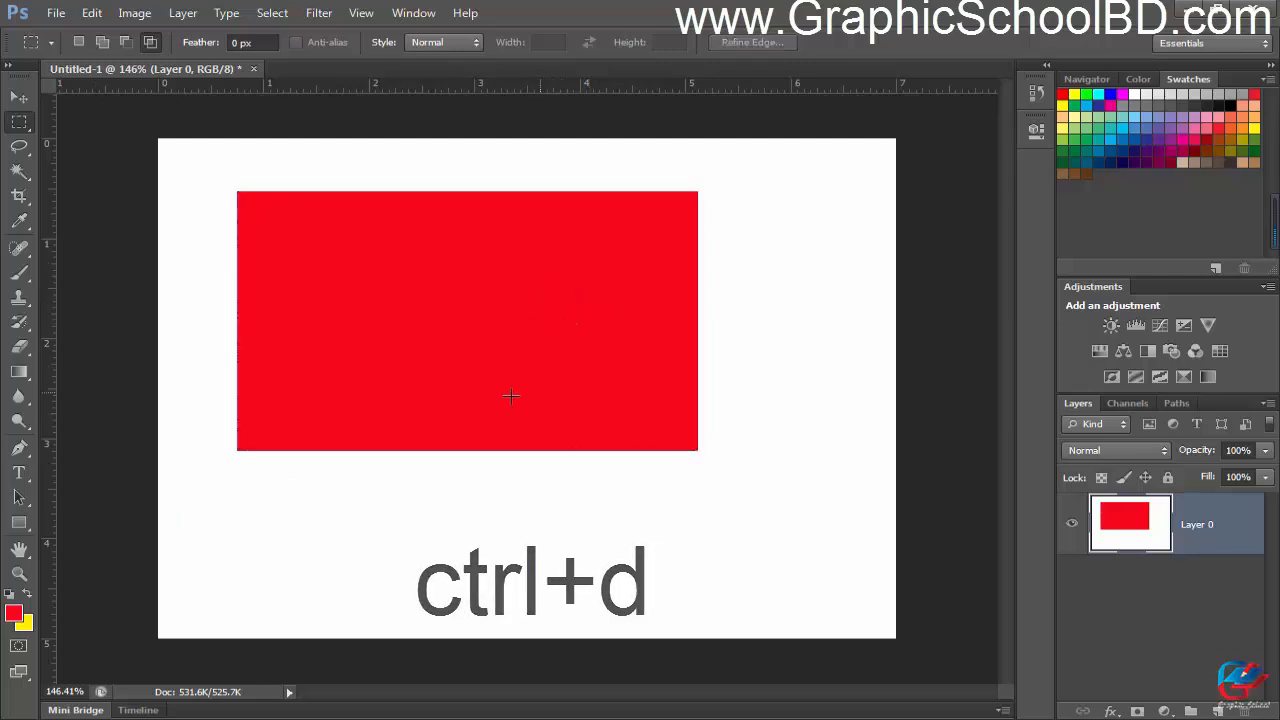
Select a rectangle about 3.4 by 2 inches overlapping the red one's lower-right corner, fill it with the yellow background colour and deselect
left_click_drag(412, 406, 775, 603)
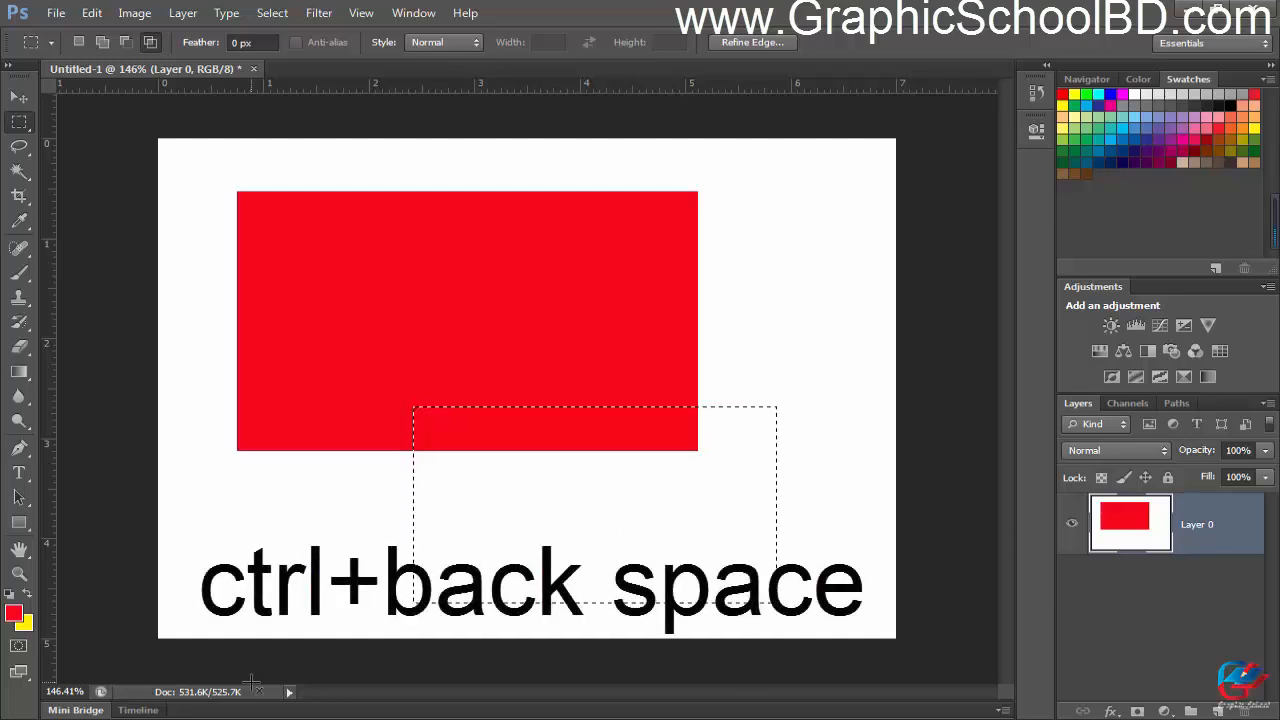
key("ctrl+BackSpace")
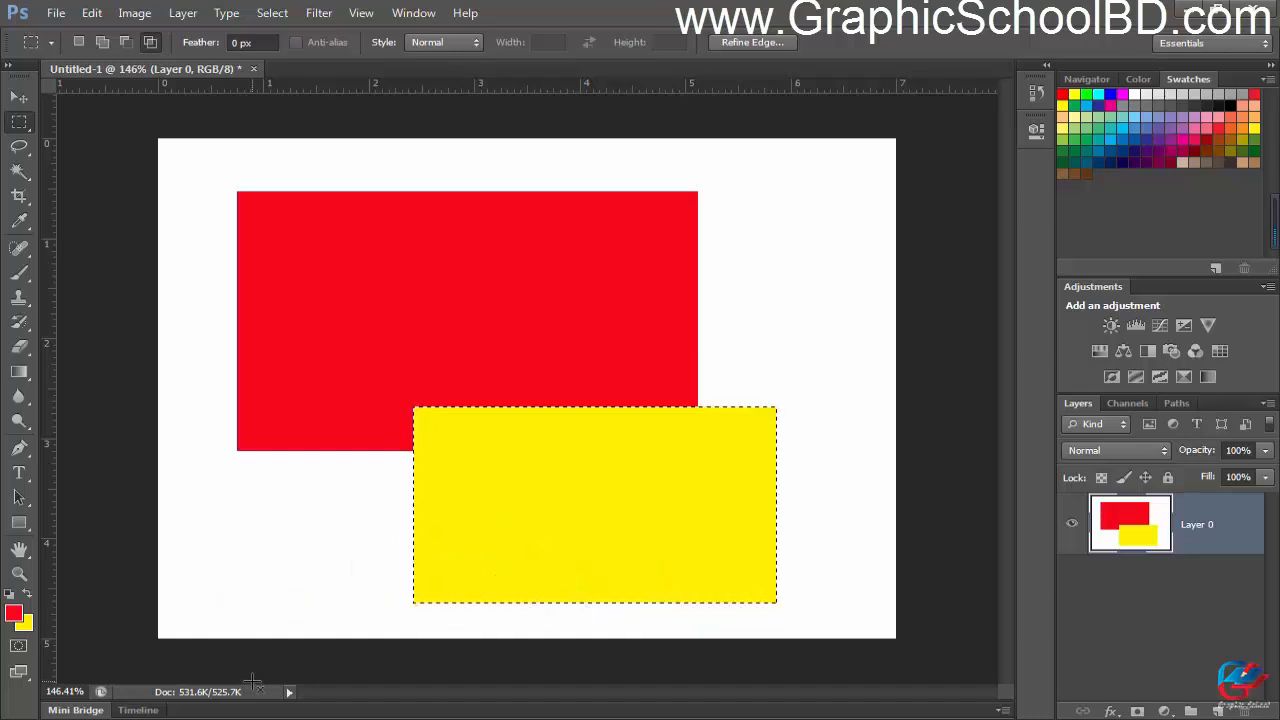
key("ctrl+d")
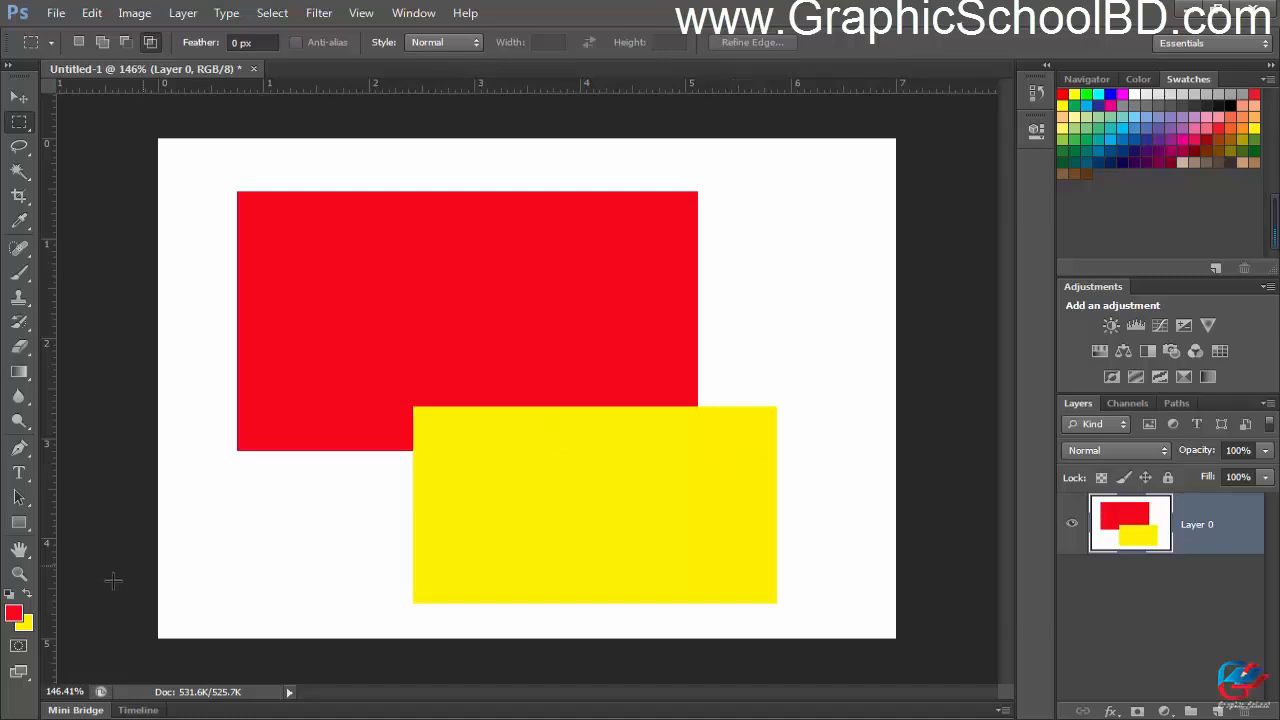
Examine the yellow background colour and the red foreground colour in the Color Picker, cancelling without changing either
left_click(26, 626)
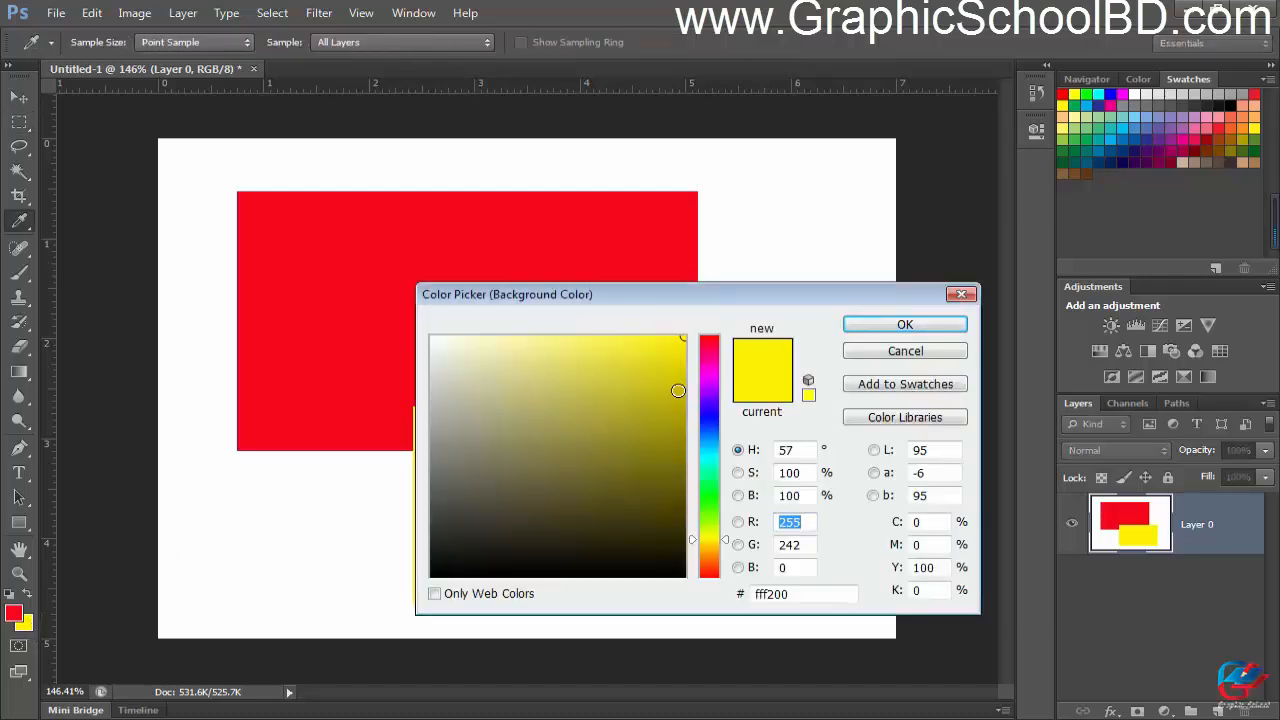
left_click_drag(724, 296, 616, 287)
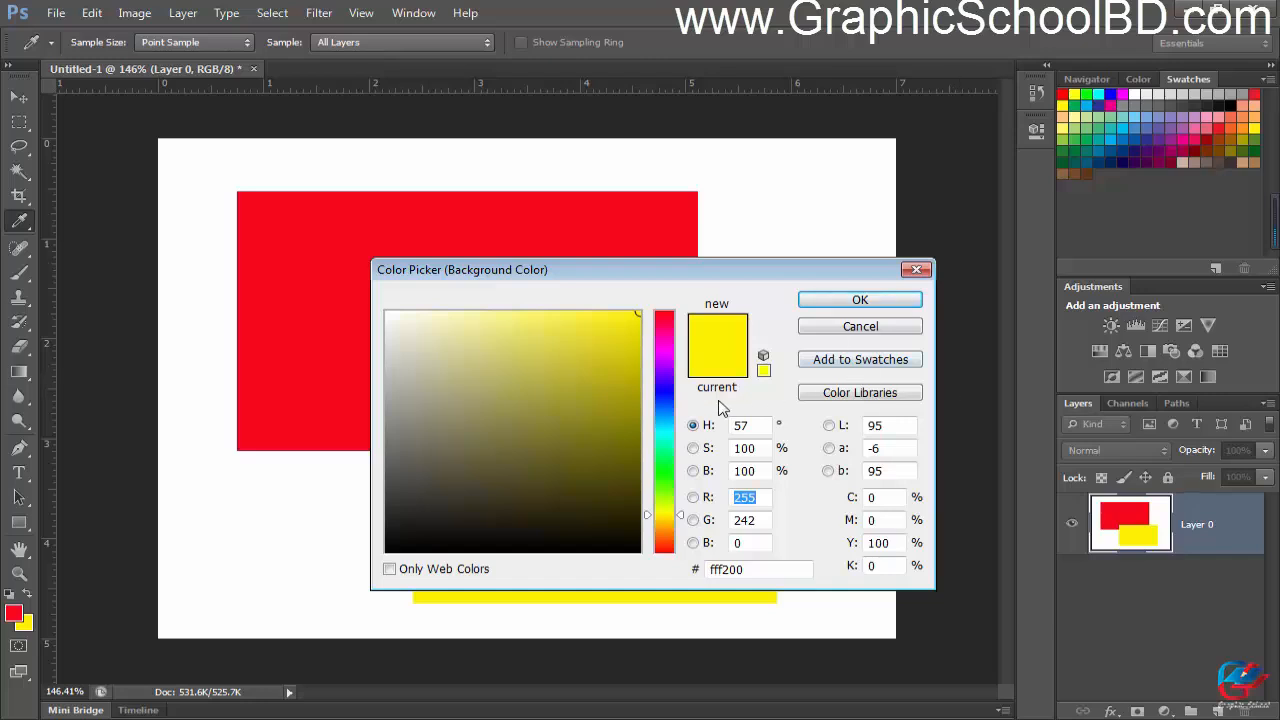
left_click(850, 328)
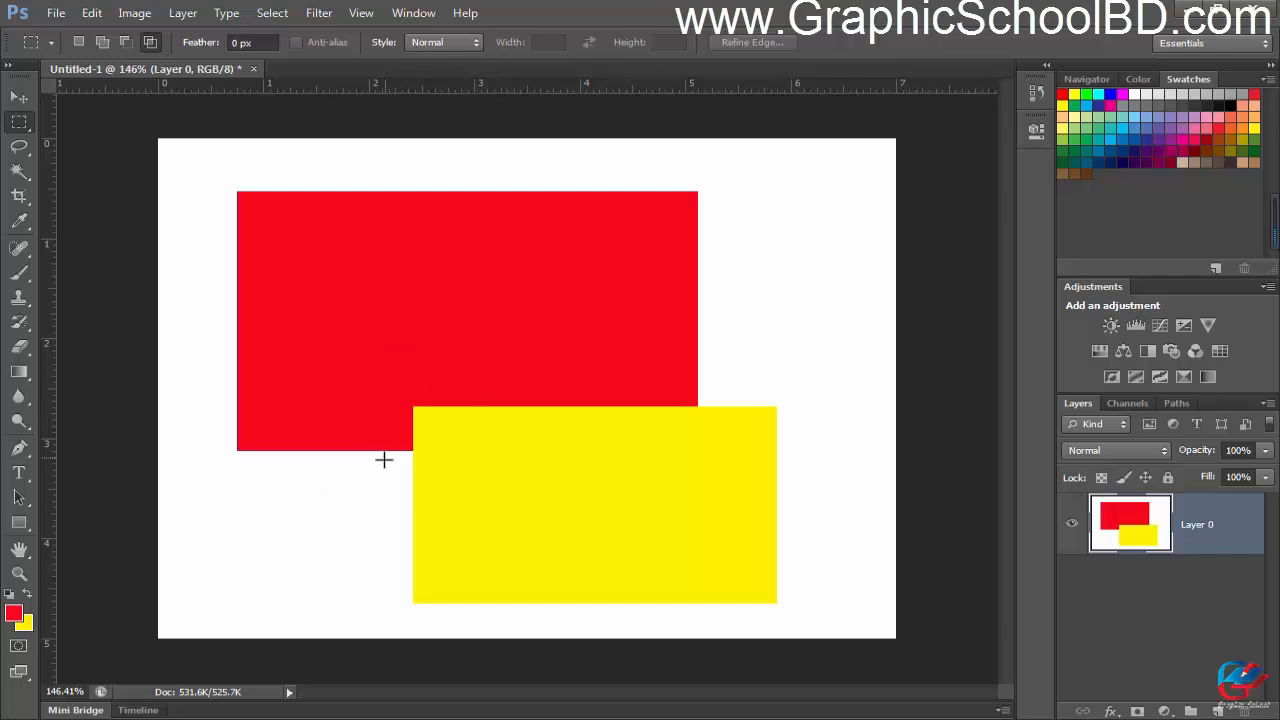
left_click(15, 612)
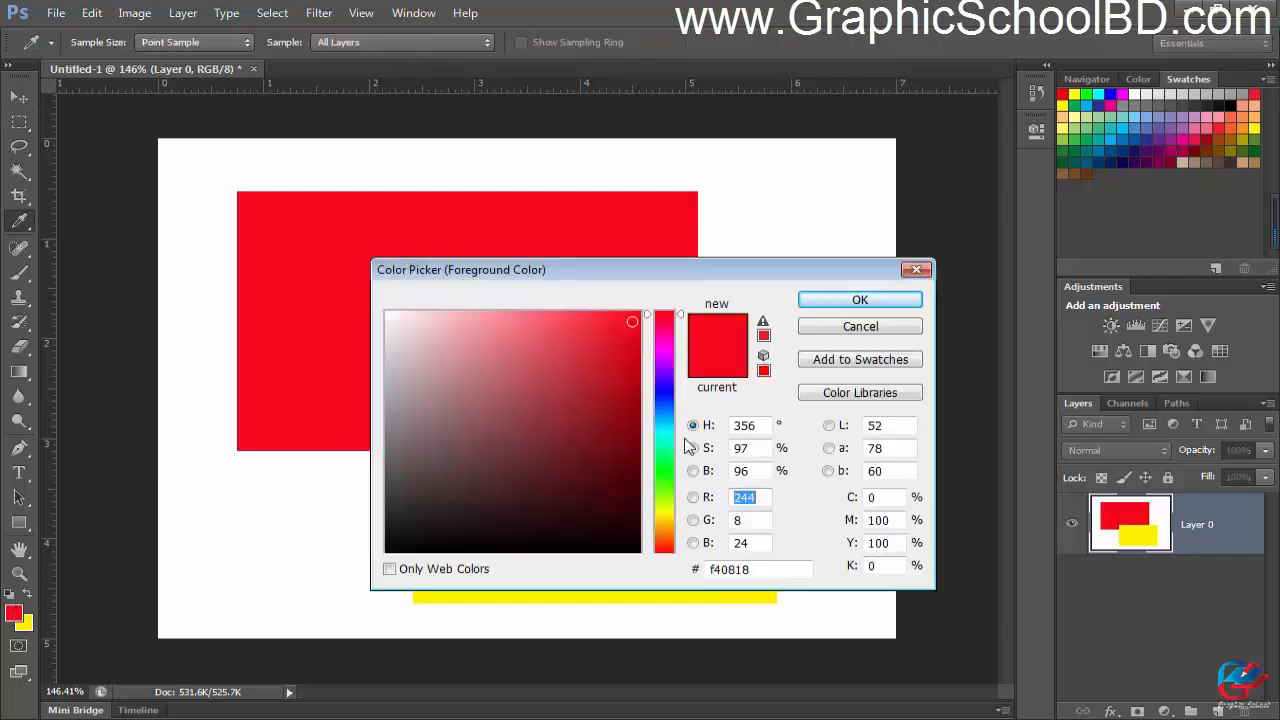
left_click(855, 327)
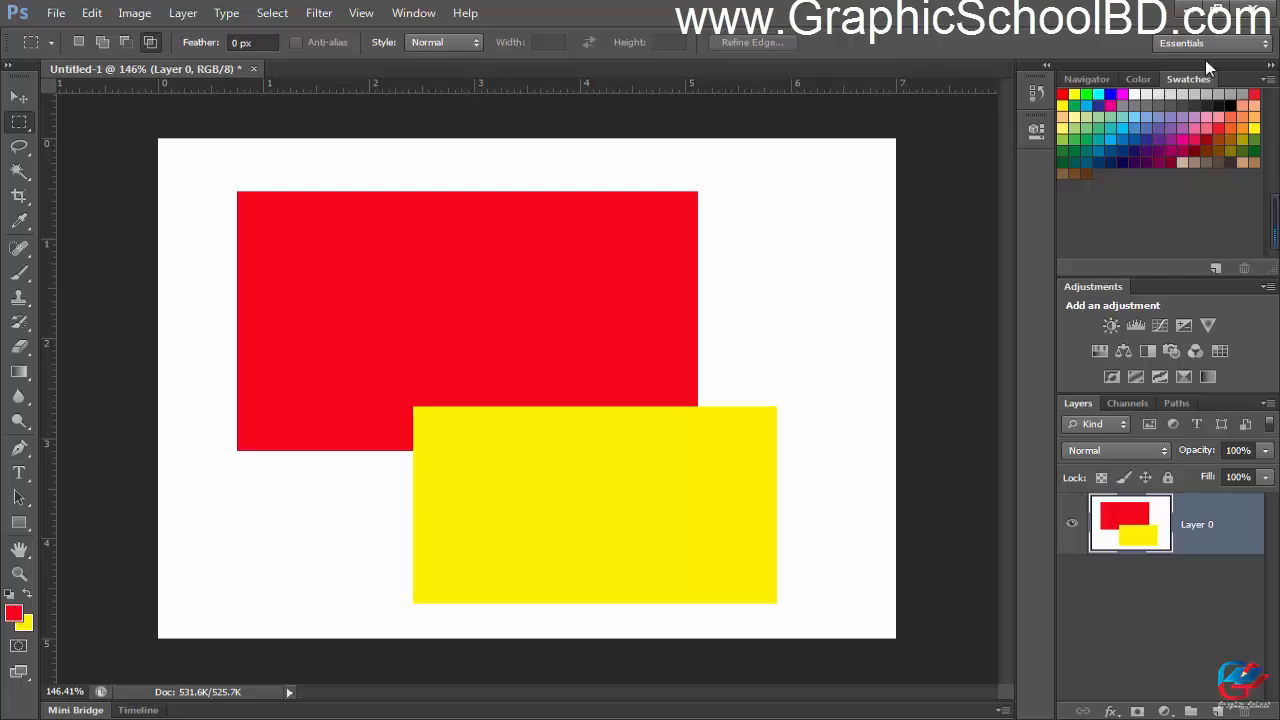
Make grey the background colour and blue the foreground colour using colour swatches and a foreground/background swap
left_click(1244, 95)
key("x")
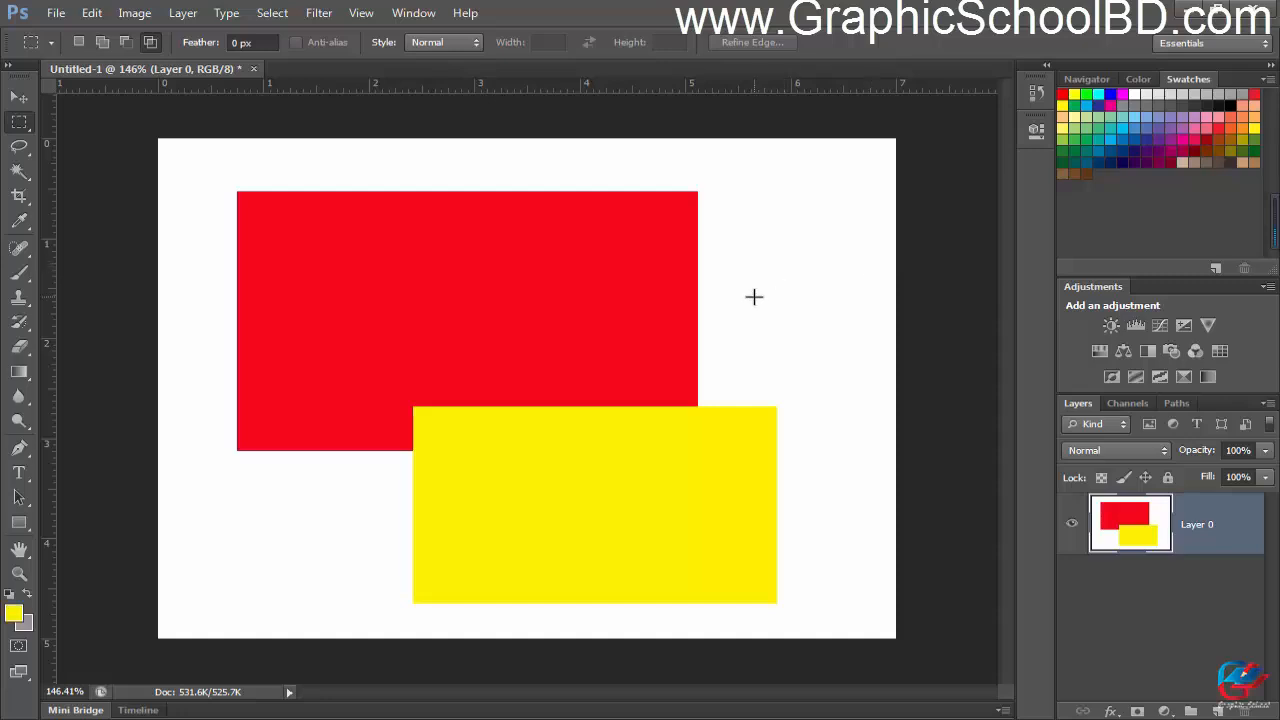
left_click(1111, 94)
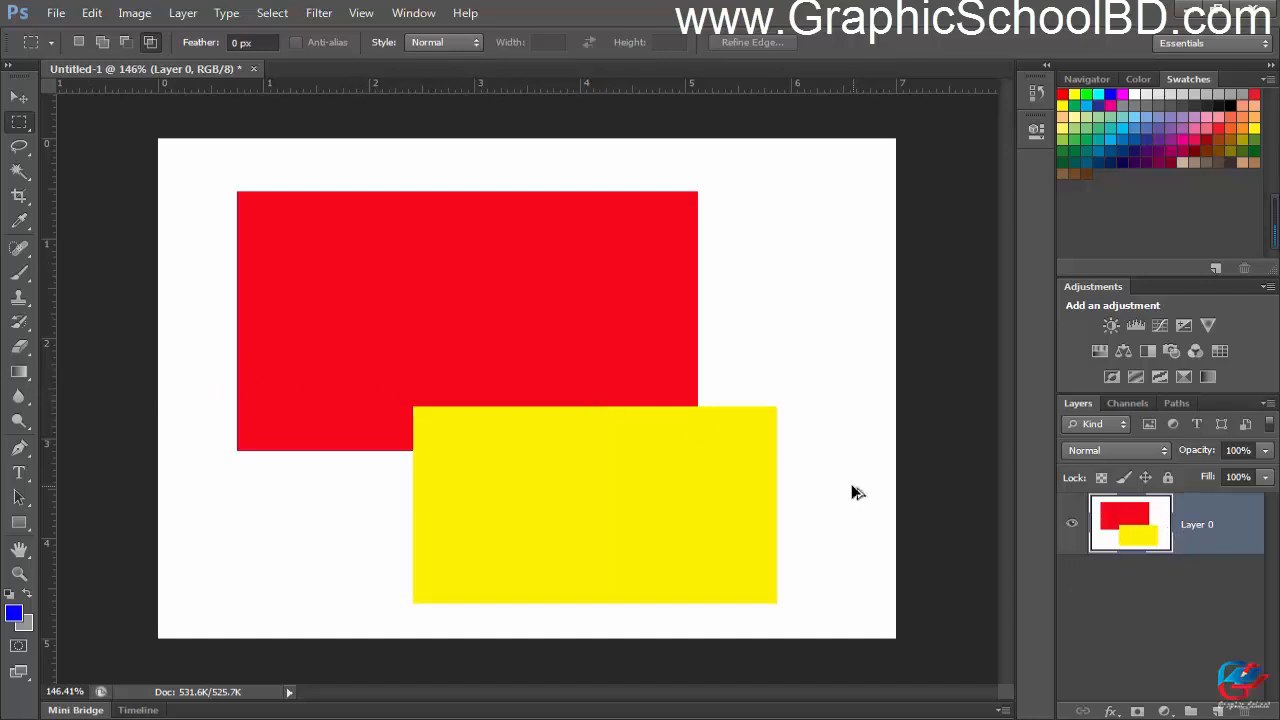
Step backward through the history until the red and yellow rectangles are gone from the canvas
key("ctrl+alt+z")
key("ctrl+alt+z")
key("ctrl+alt+z")
key("ctrl+alt+z")
key("ctrl+alt+z")
key("ctrl+alt+z")
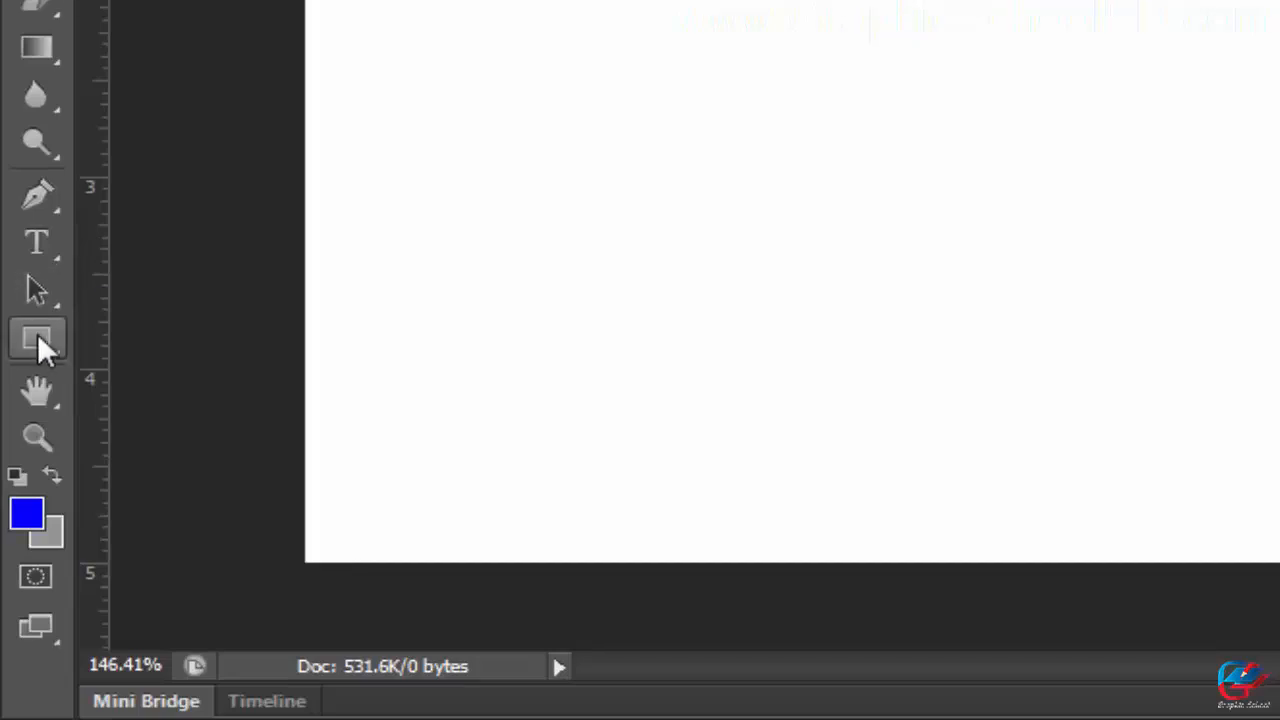
Draw a blue rectangle shape about 257 by 140 px in the upper middle of the canvas with the Rectangle tool
right_click(38, 338)
left_click(180, 330)
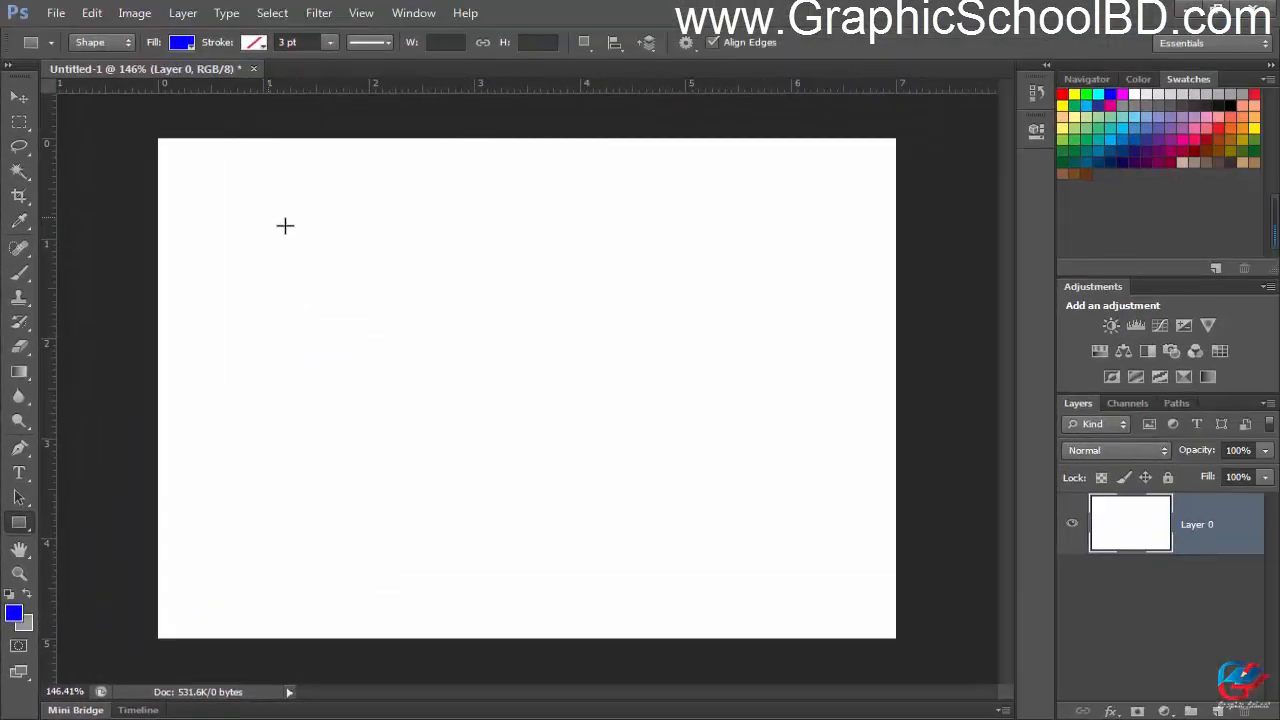
left_click_drag(314, 233, 691, 428)
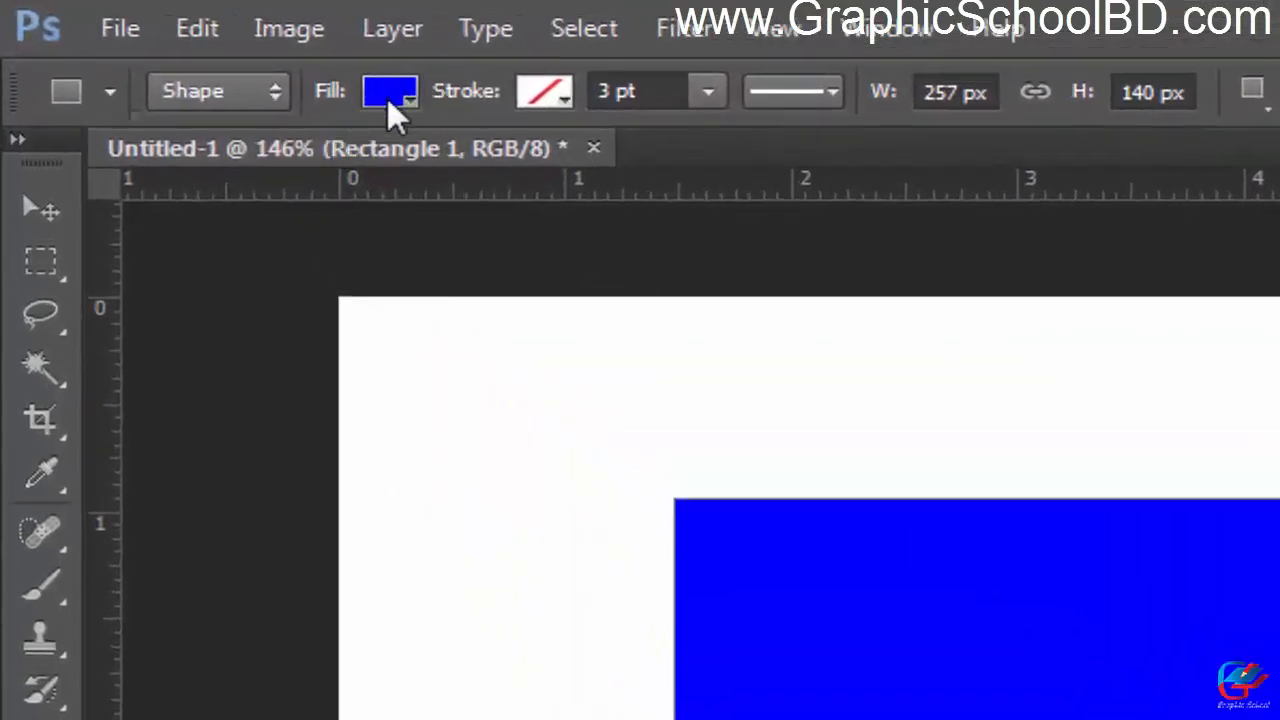
Try solid swatch fills on the rectangle shape, including teal, orange, purple and green, ending with brown 8c6239
left_click(387, 98)
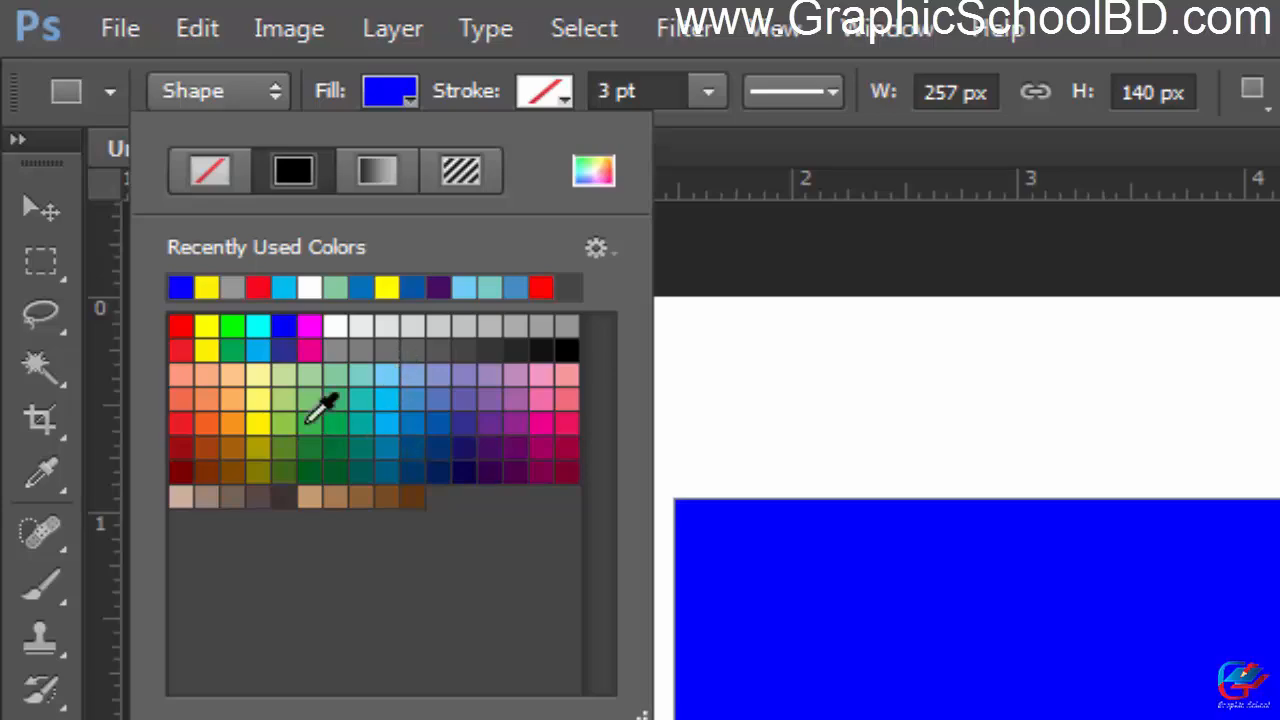
left_click(355, 408)
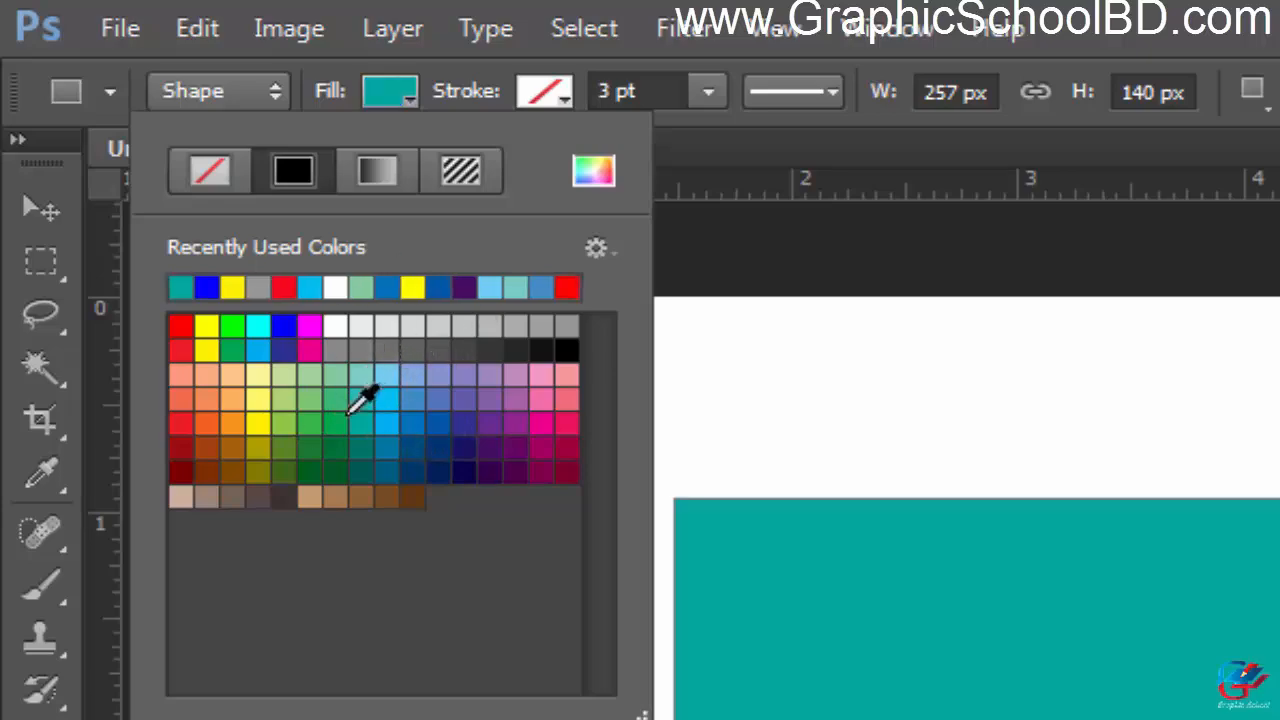
left_click(309, 446)
left_click(206, 395)
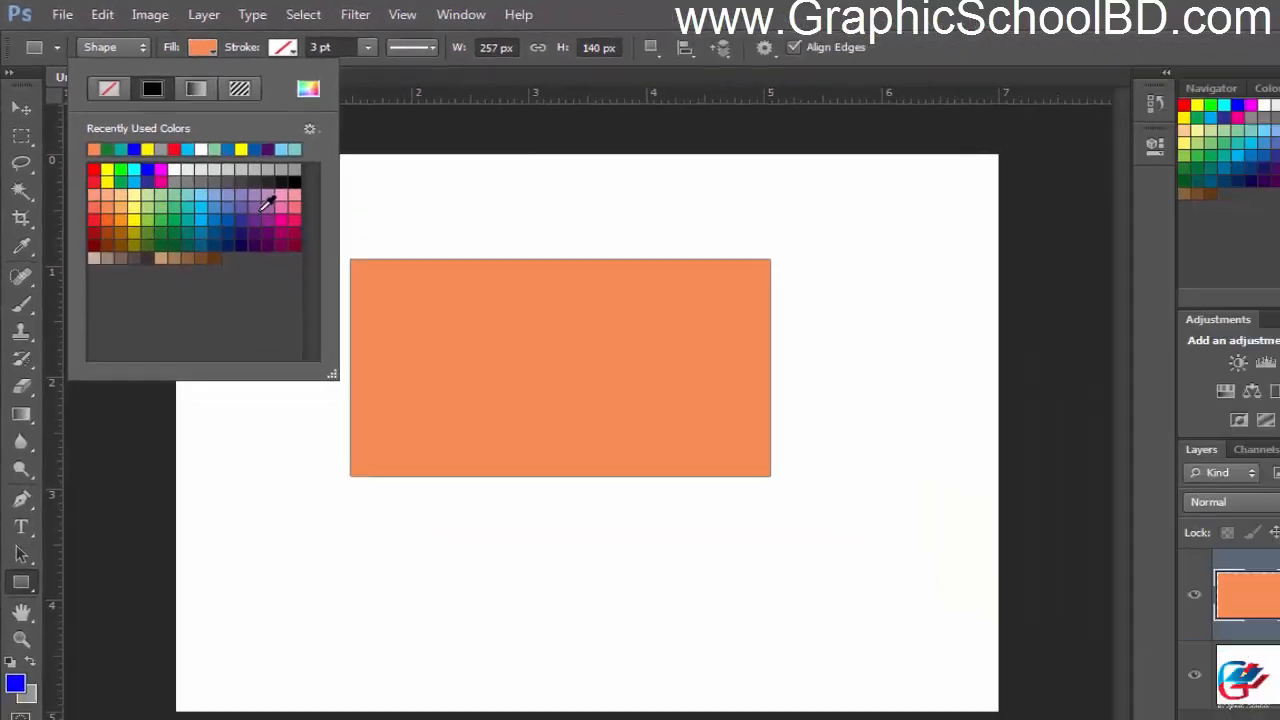
left_click(262, 208)
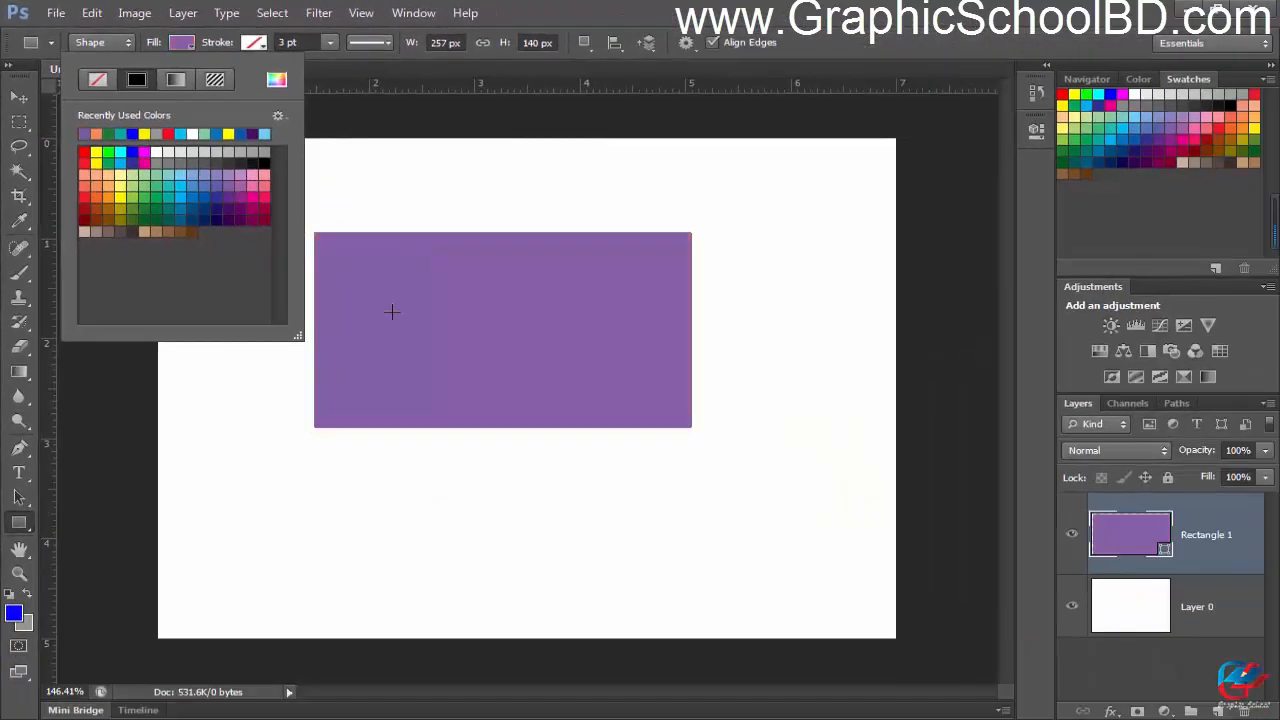
left_click(239, 199)
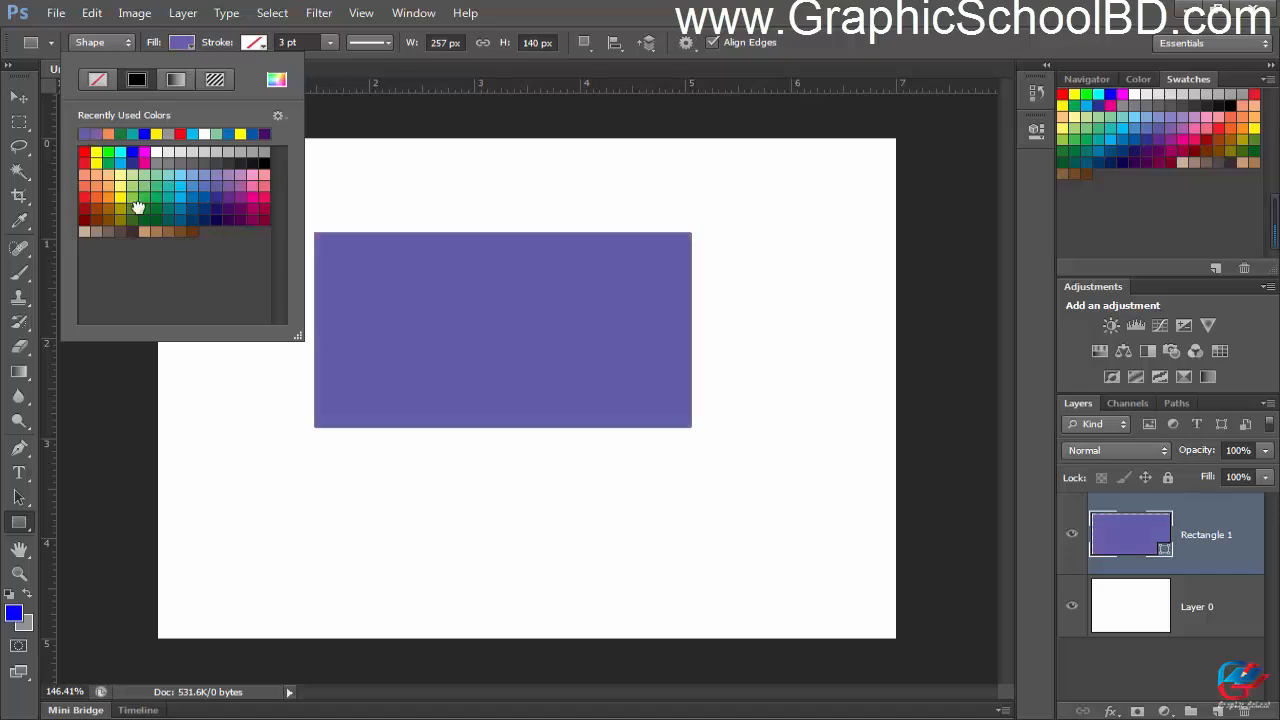
left_click(138, 207)
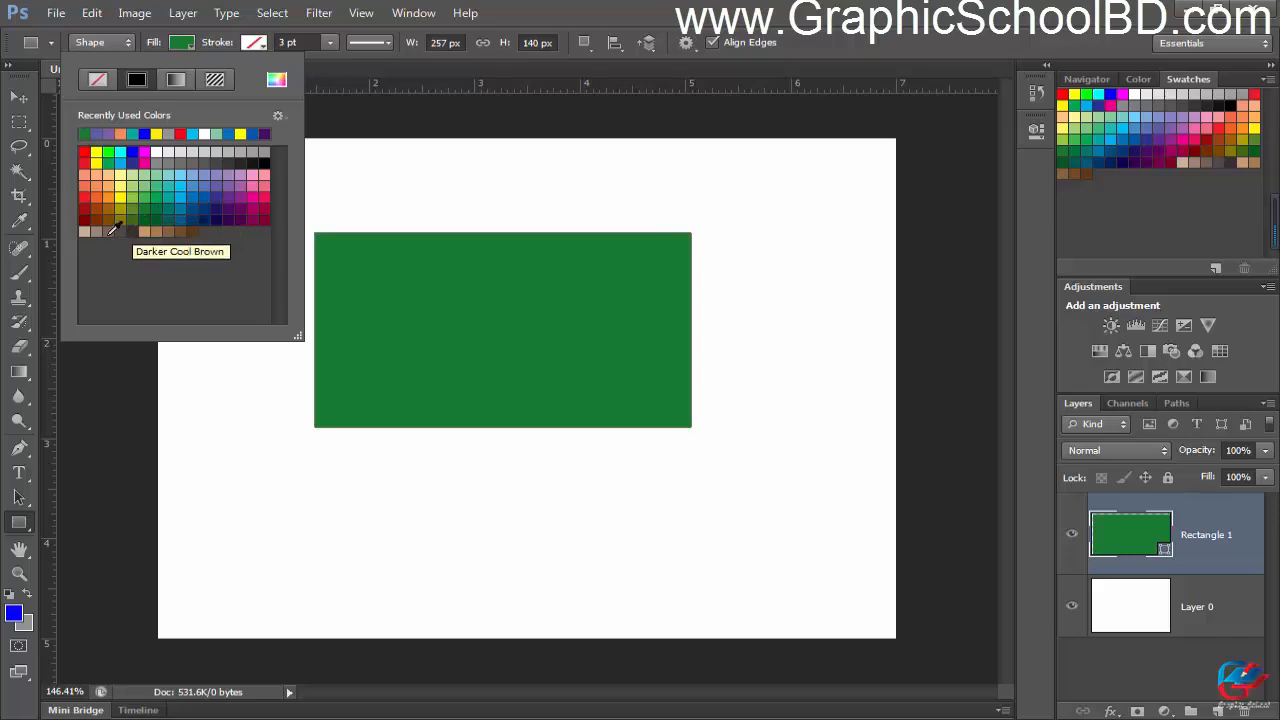
left_click(96, 234)
left_click(174, 232)
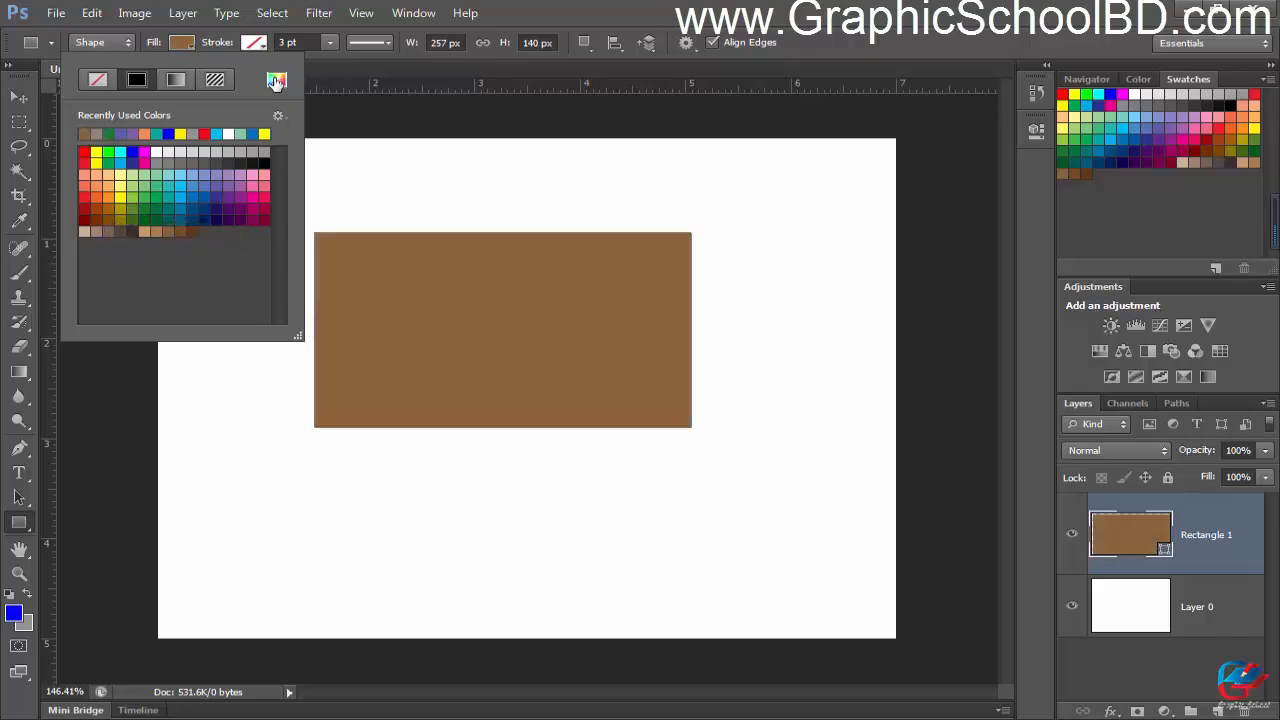
Set the rectangle's fill to a custom bright magenta using the Color Picker
left_click(277, 82)
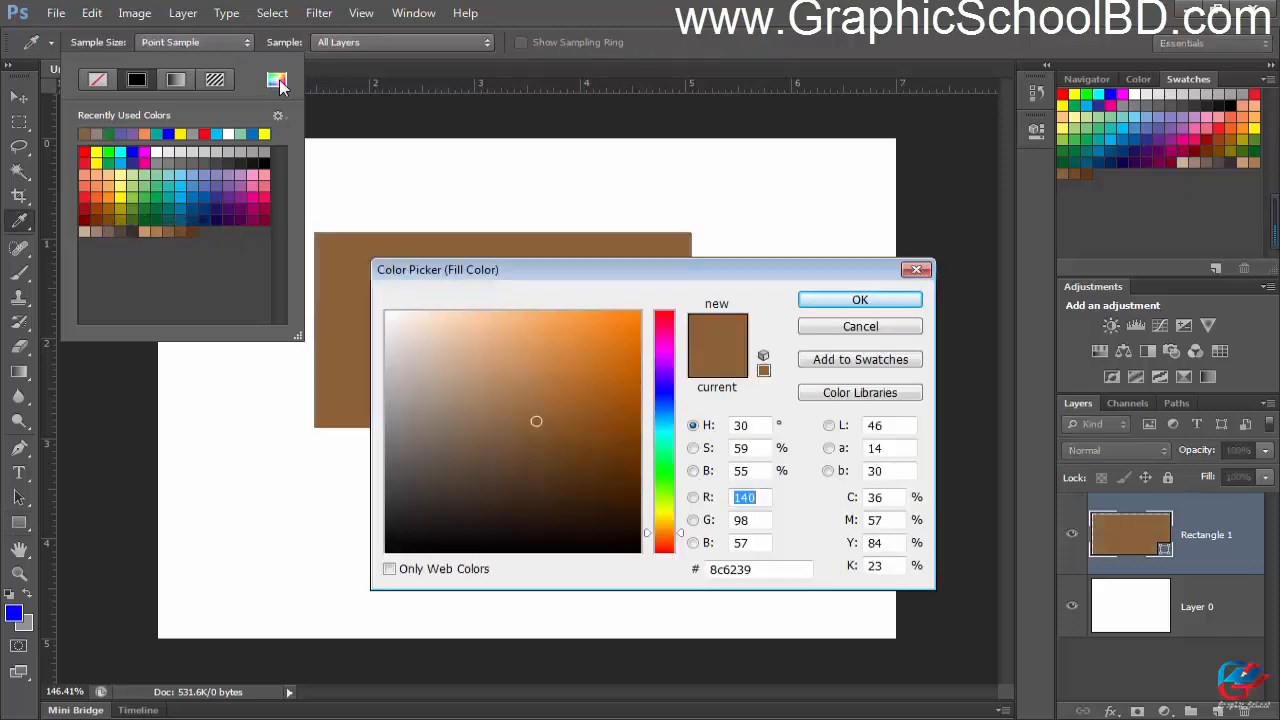
left_click_drag(565, 278, 928, 223)
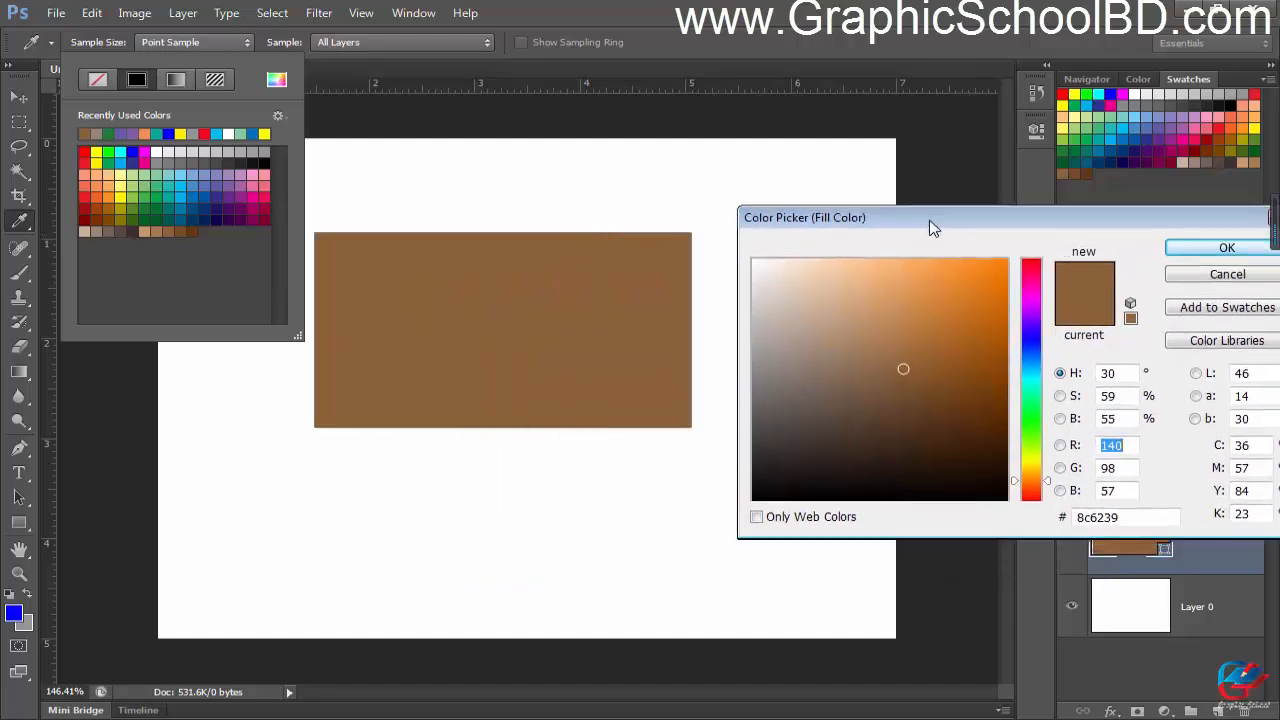
left_click(987, 282)
left_click(984, 341)
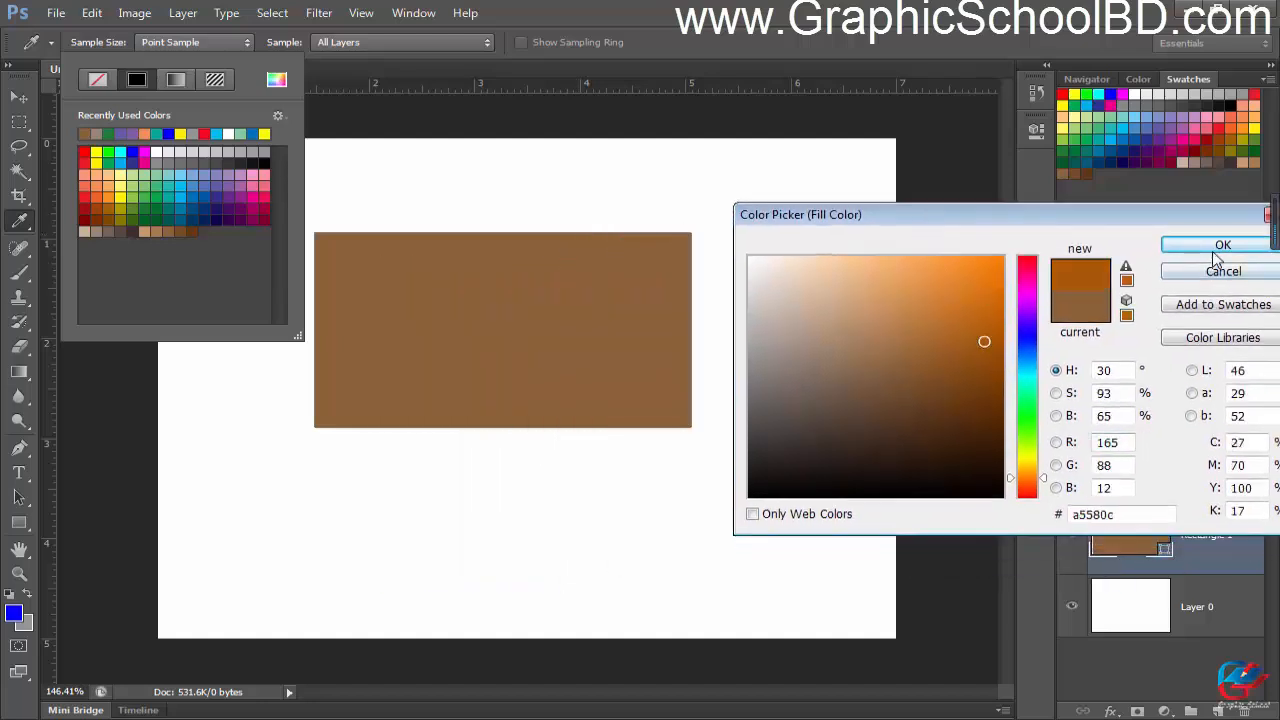
left_click(1029, 289)
left_click_drag(1000, 278, 996, 276)
left_click(1218, 246)
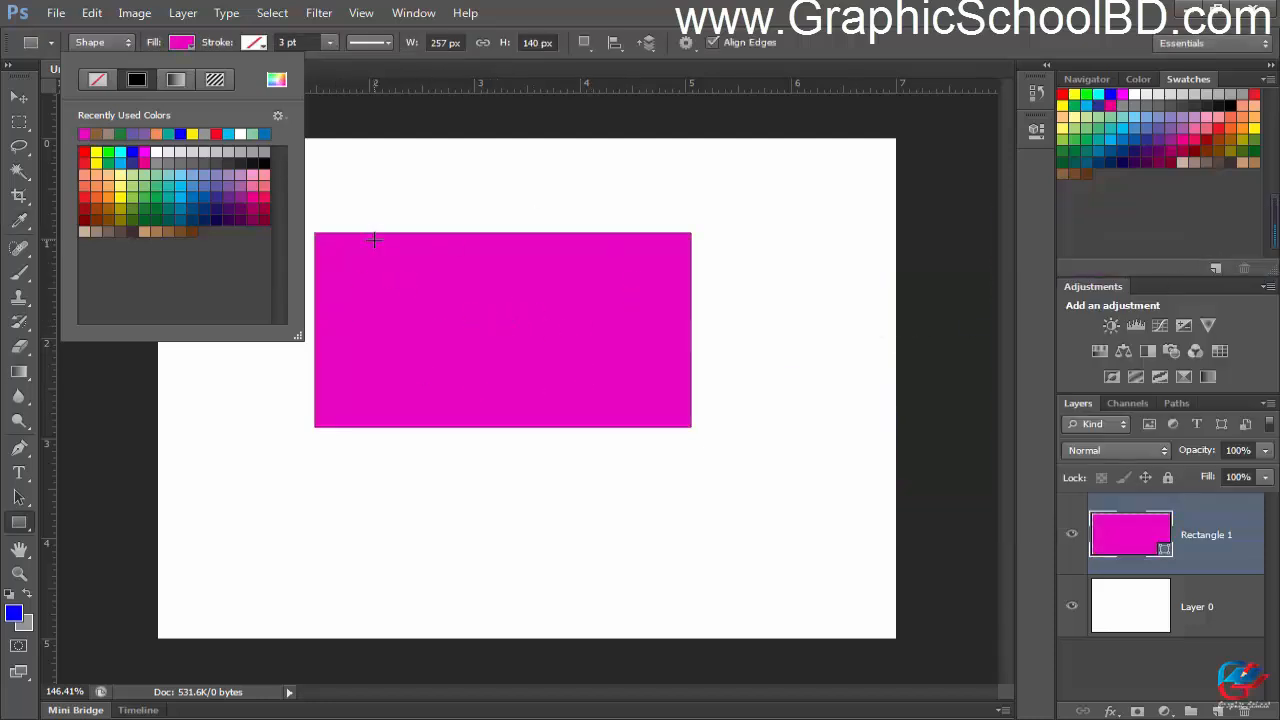
Fill the rectangle with the linear red-to-green gradient preset, and refill it with the blue foreground colour
left_click(175, 81)
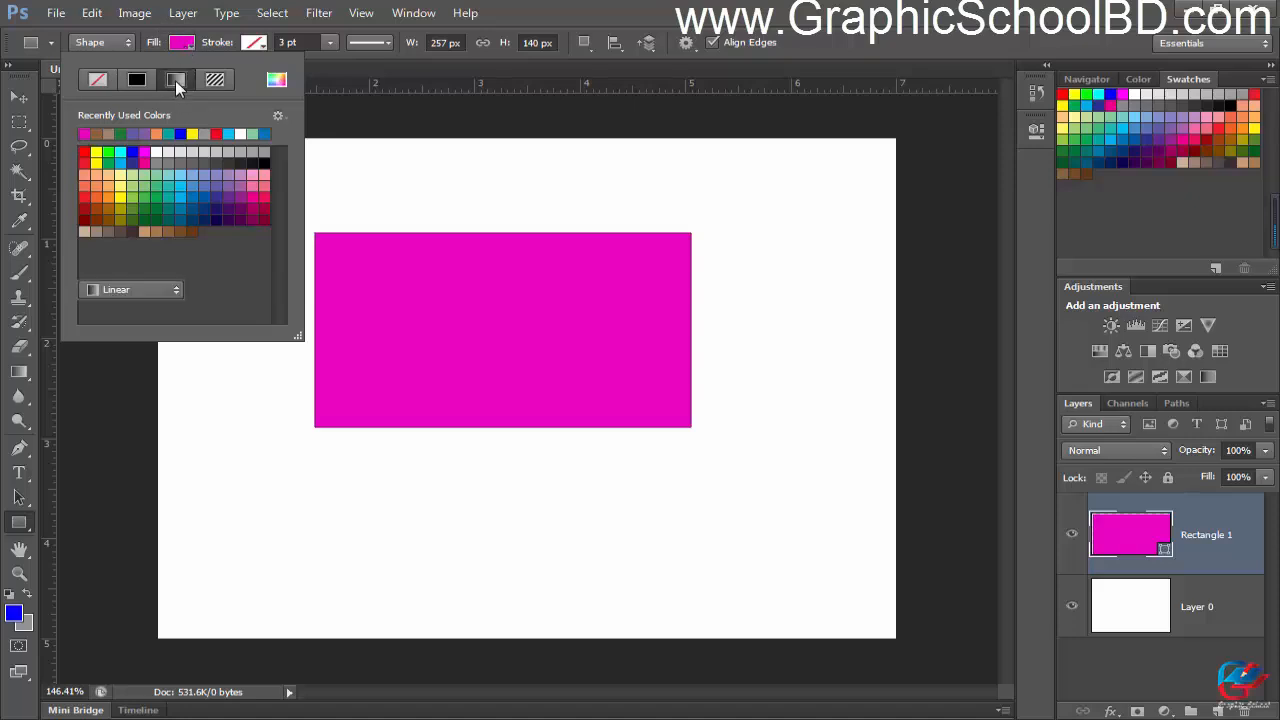
left_click(202, 152)
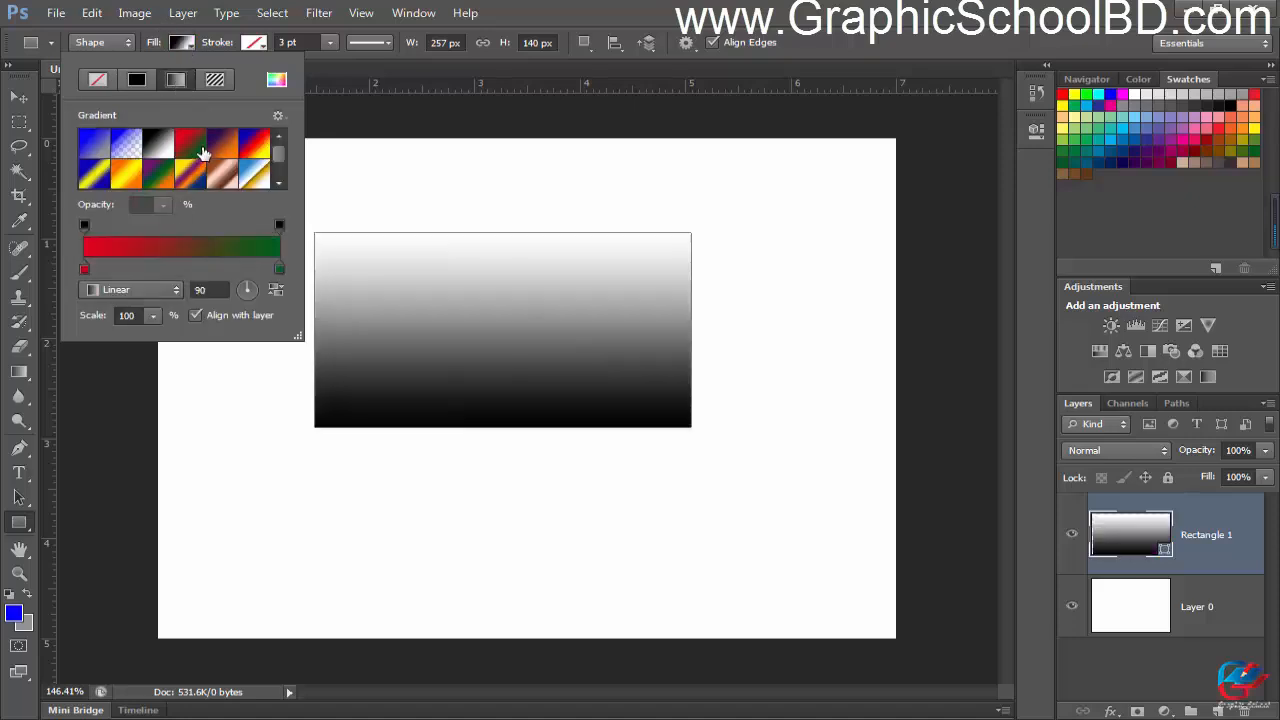
left_click(187, 45)
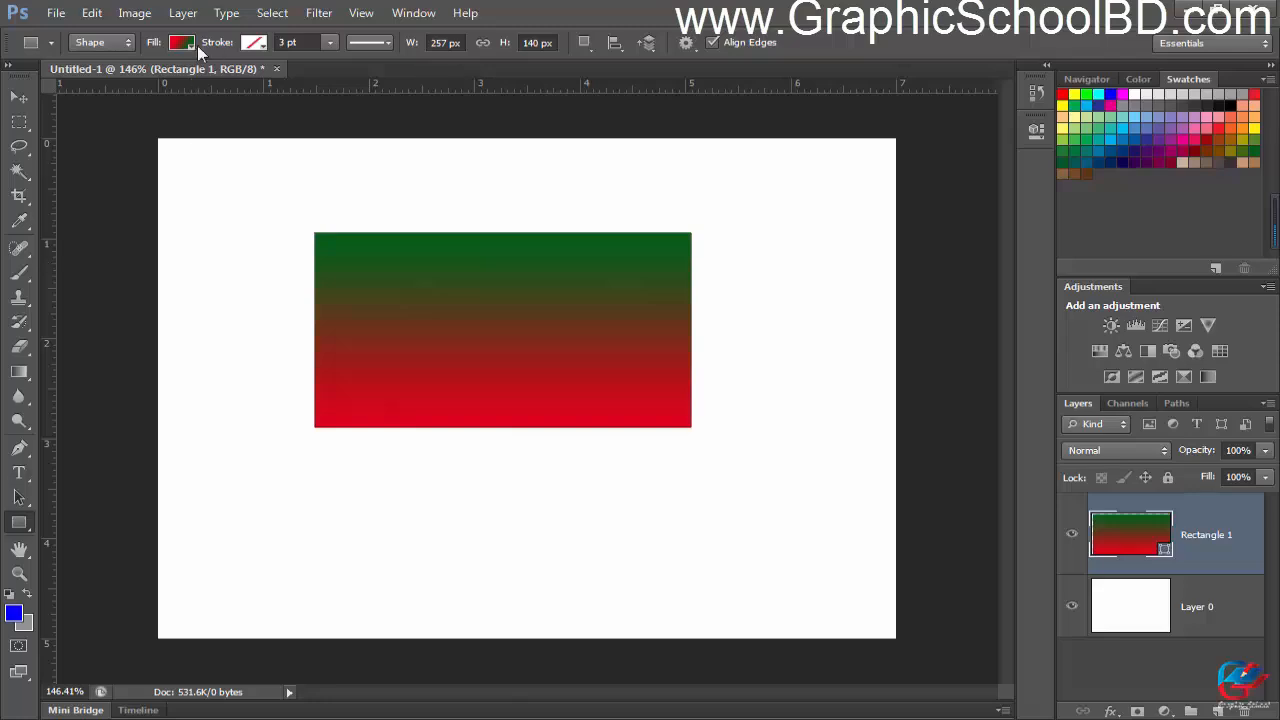
key("alt+BackSpace")
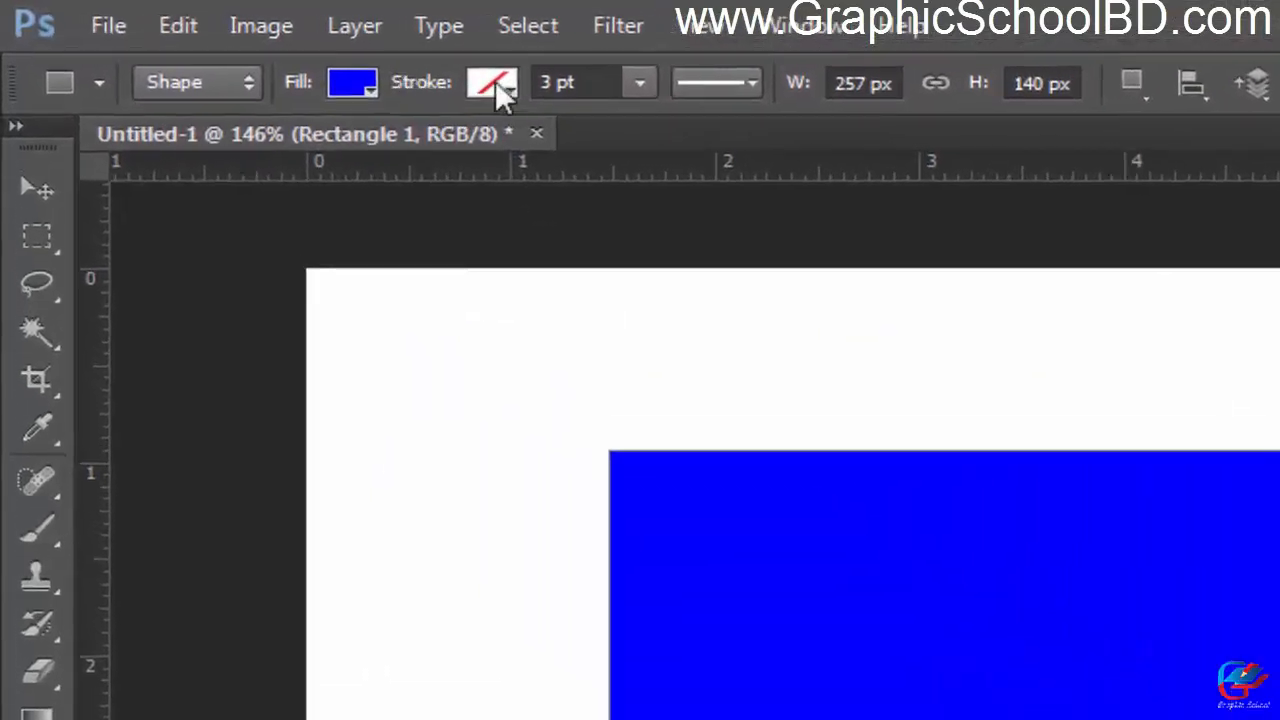
Try green, dark blue, orange and light blue swatches for the rectangle's 3 pt stroke, ending with yellow
left_click(495, 80)
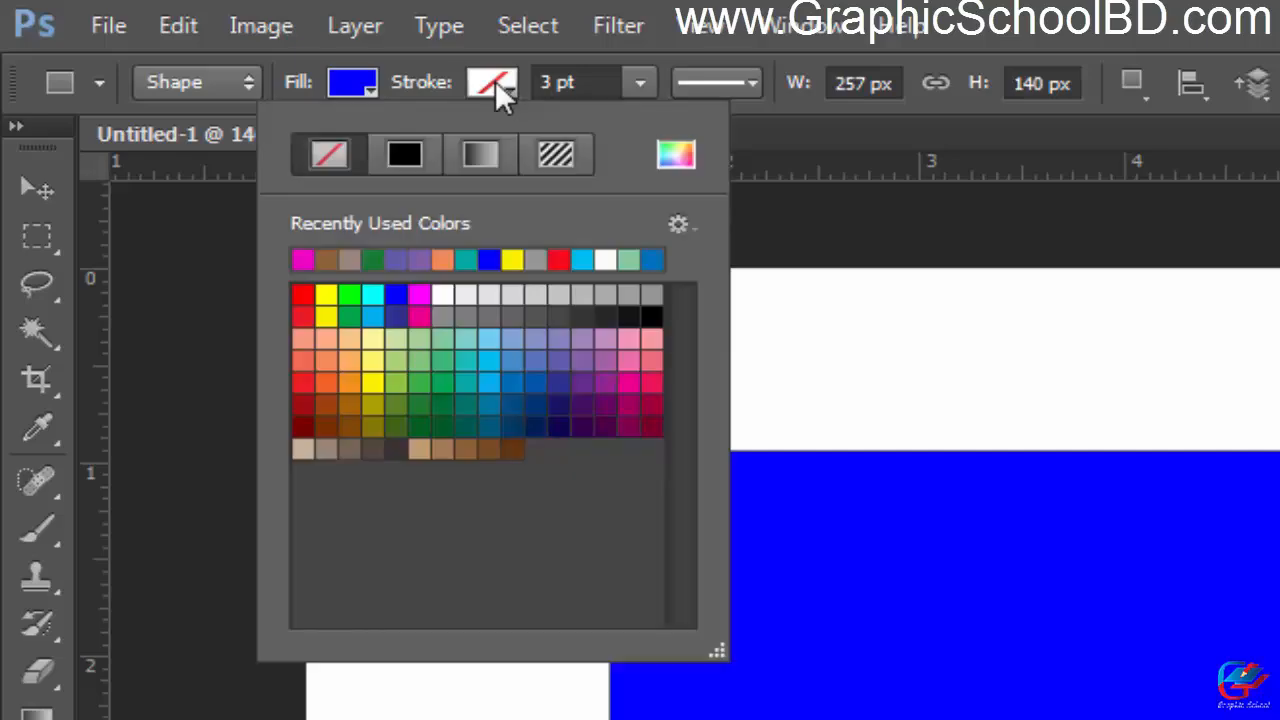
left_click(419, 372)
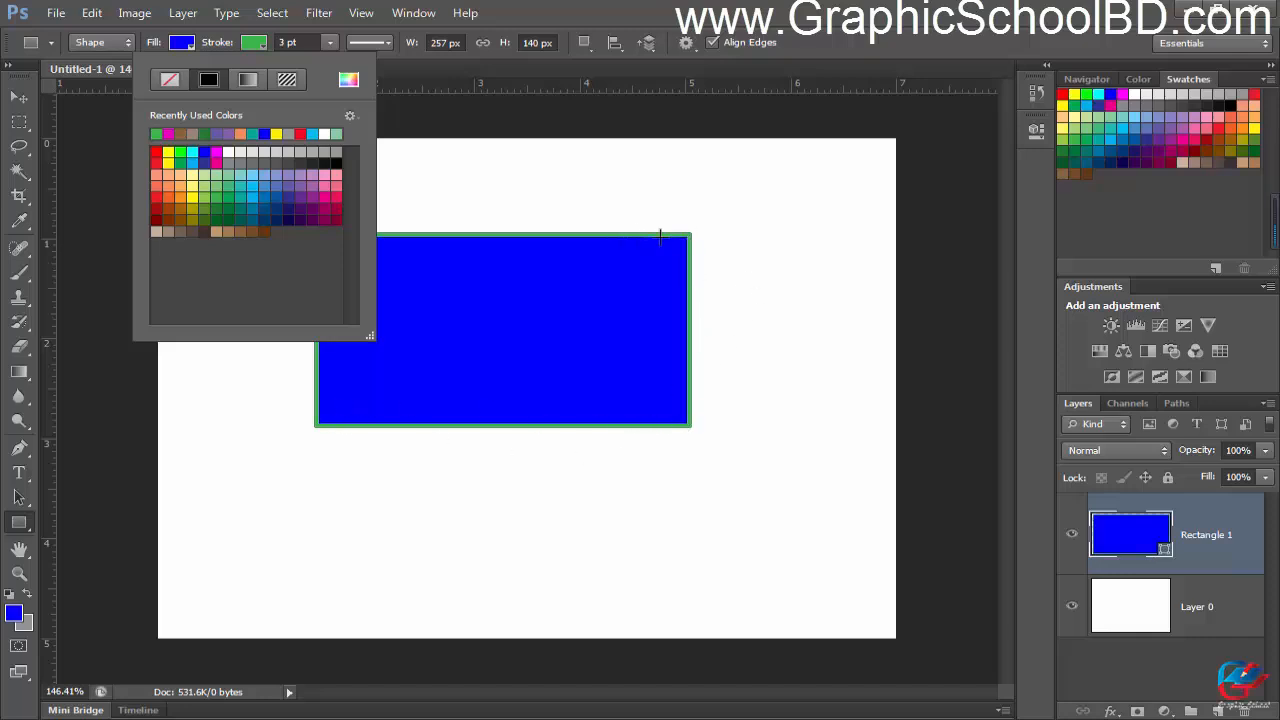
left_click(296, 200)
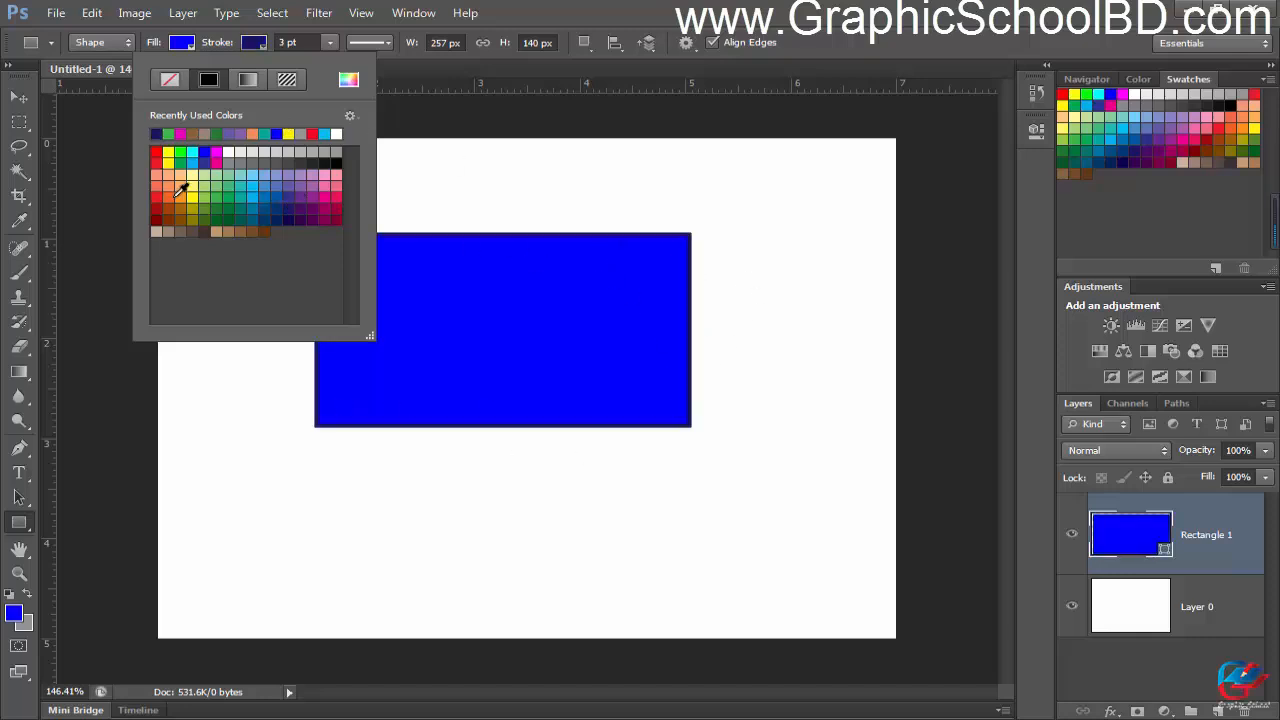
left_click(186, 184)
left_click(257, 194)
left_click(194, 186)
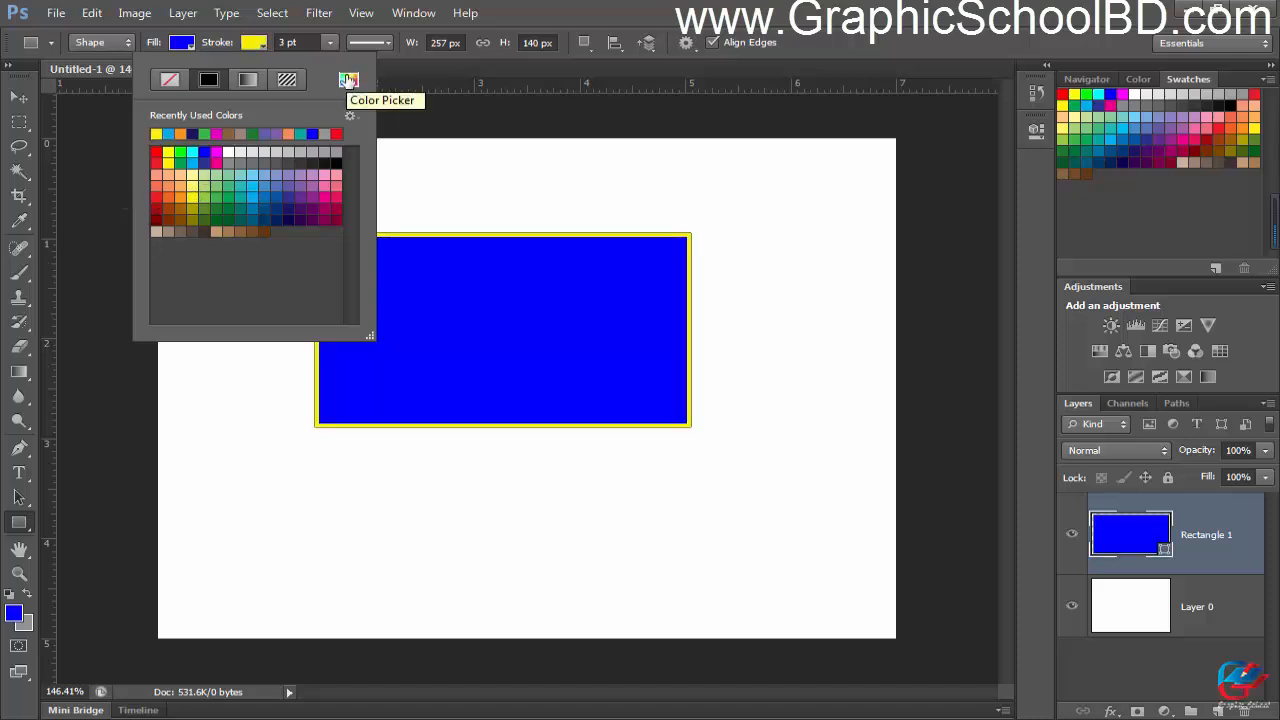
Change the rectangle's stroke to a darker olive yellow using the Color Picker
left_click(348, 80)
mouse_move(914, 228)
left_mouse_down()
mouse_move(886, 337)
mouse_move(700, 457)
mouse_move(602, 466)
left_mouse_up()
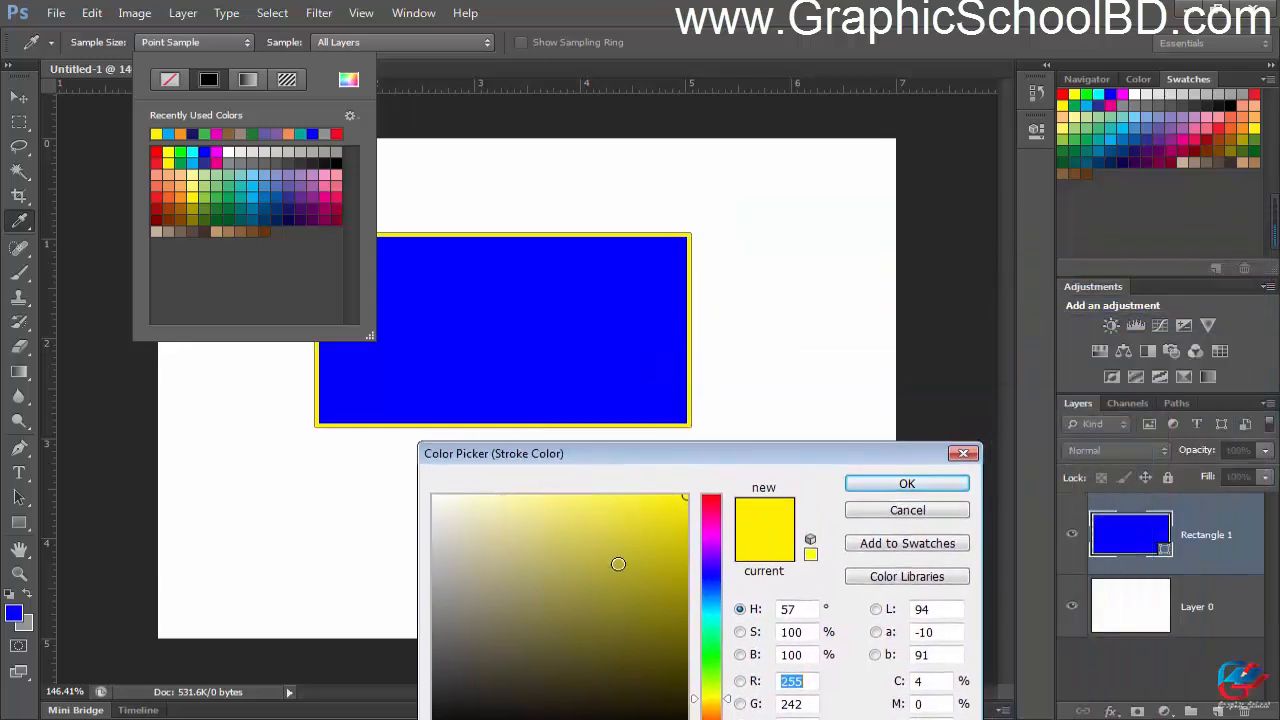
left_click_drag(617, 563, 671, 563)
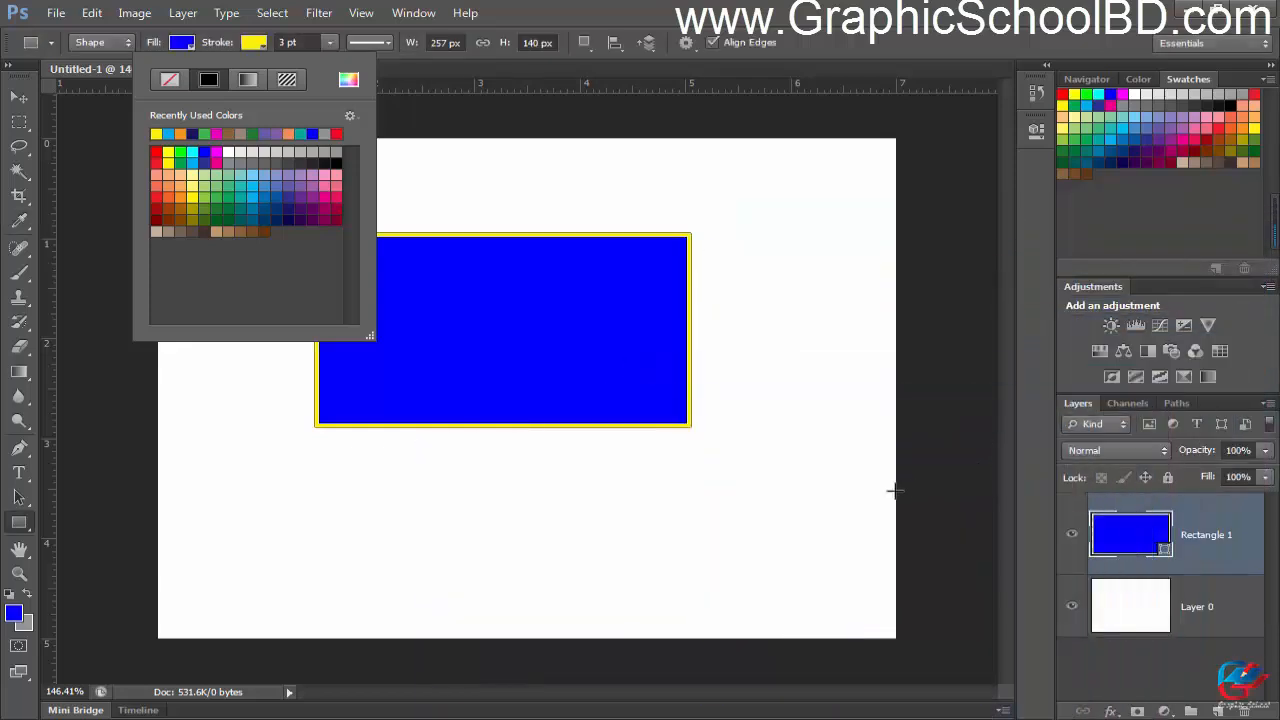
left_click(921, 491)
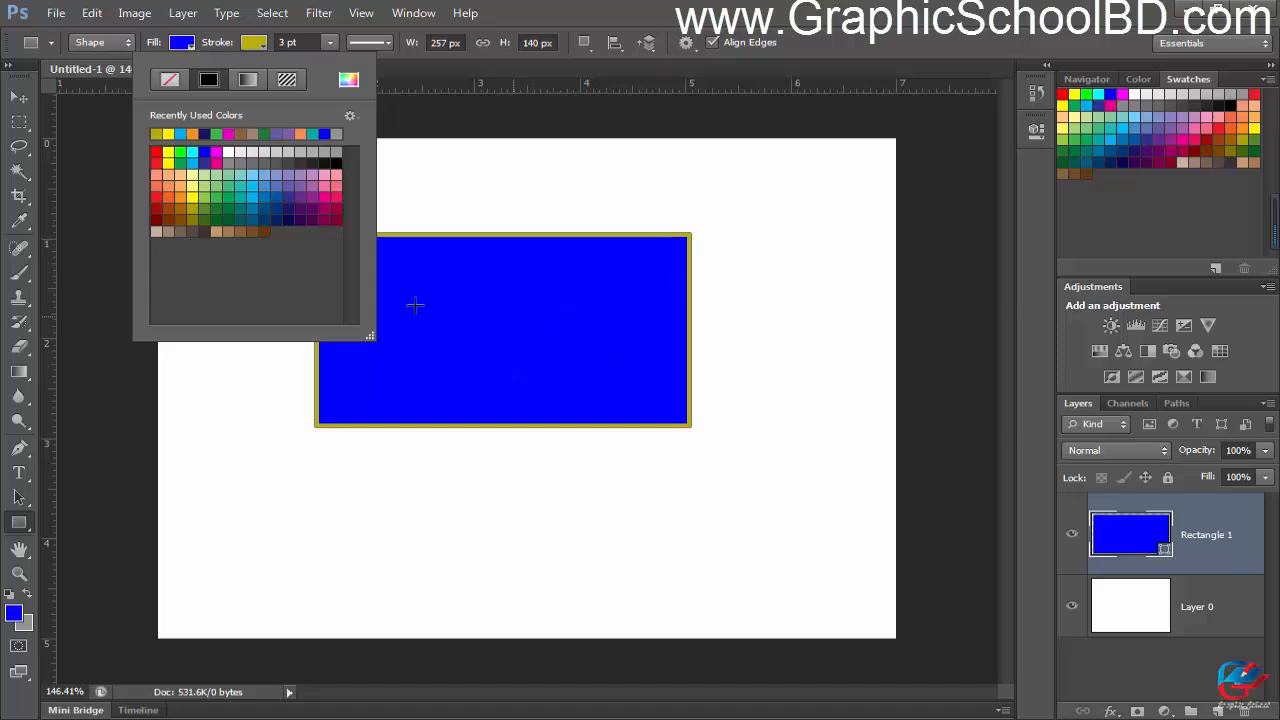
left_click(256, 44)
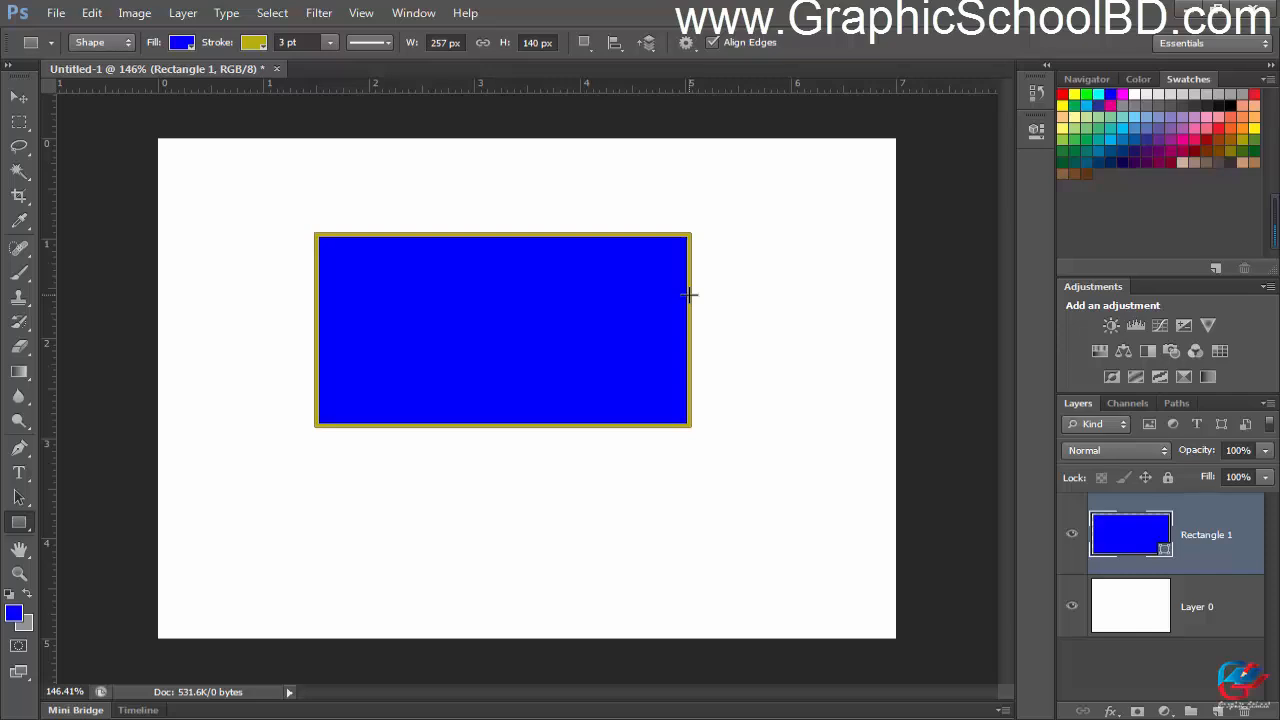
Delete the stroked rectangle and draw a larger blue rectangle shape of about 343 by 238 px without a stroke
key("Delete")
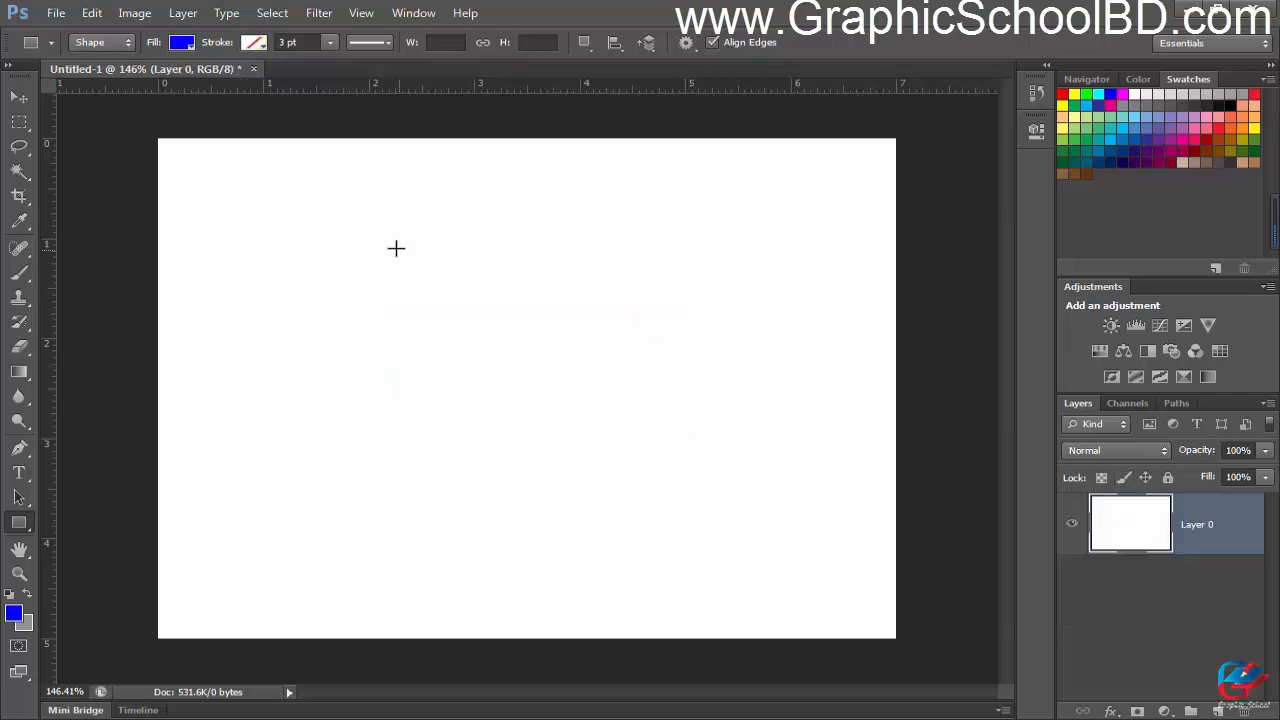
left_click_drag(237, 204, 740, 532)
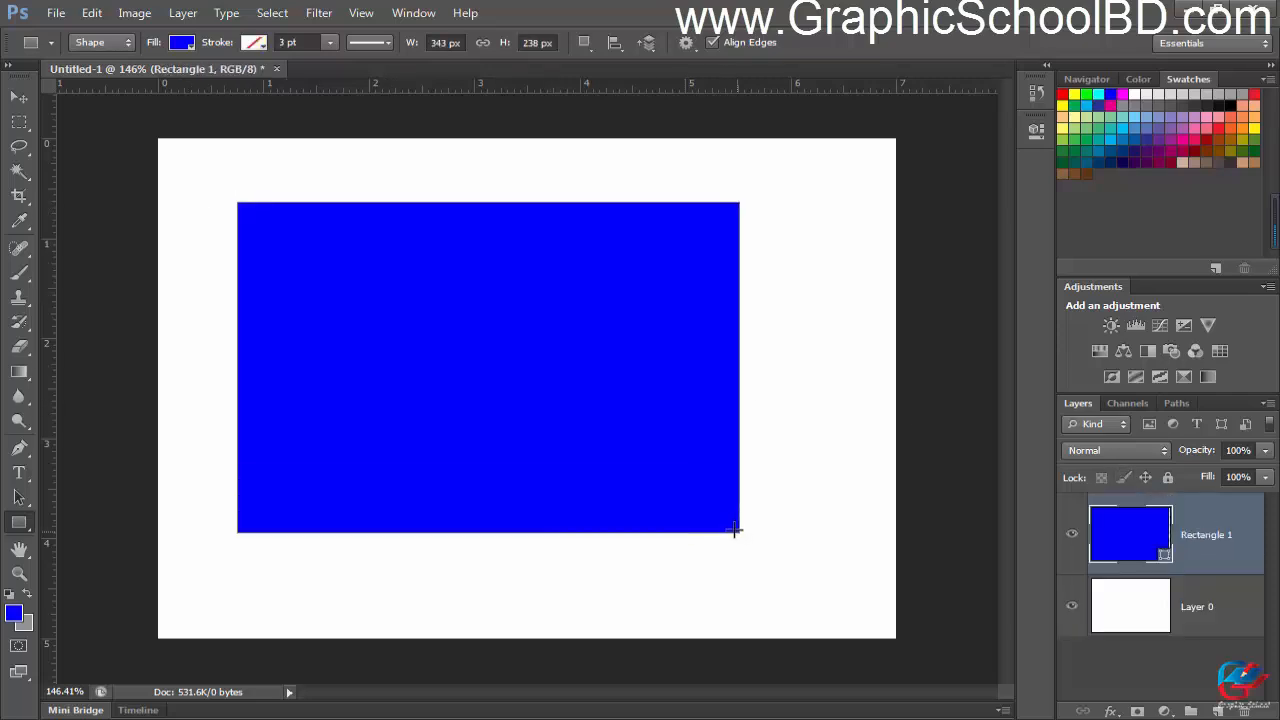
Change the fill colour of the Rectangle 1 shape to magenta using the Color Picker
right_click(1211, 537)
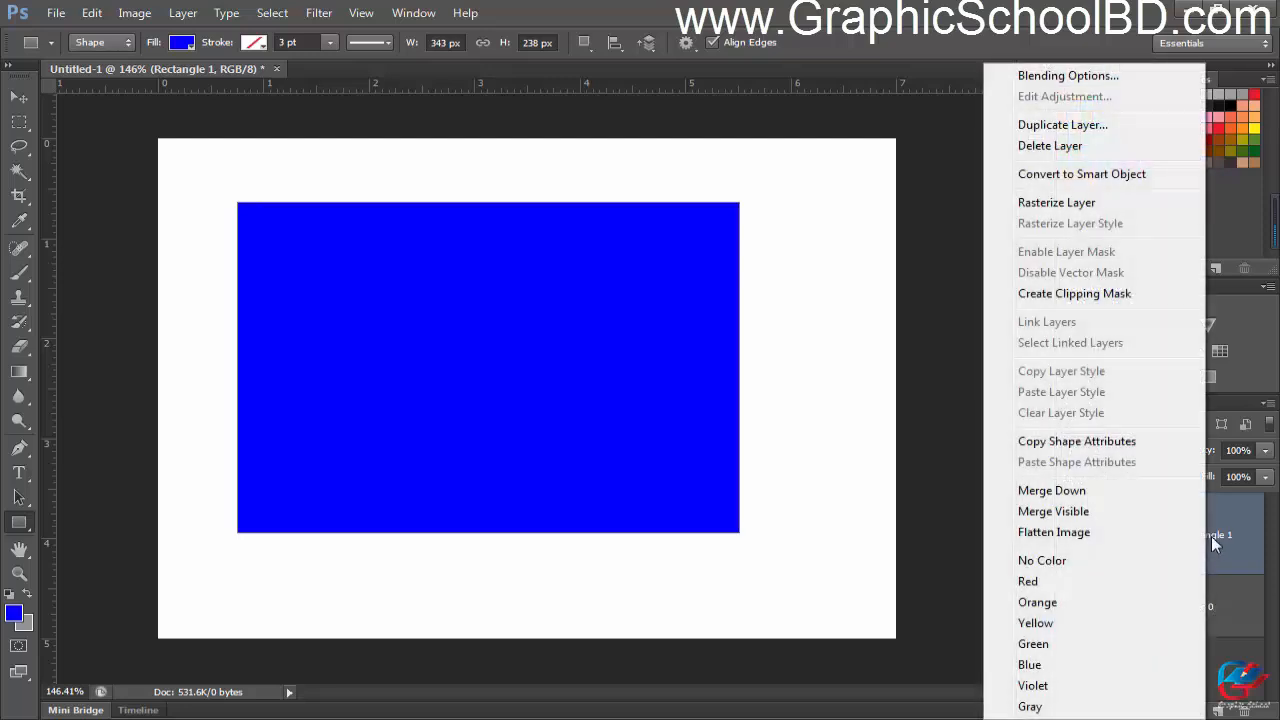
left_click(1221, 534)
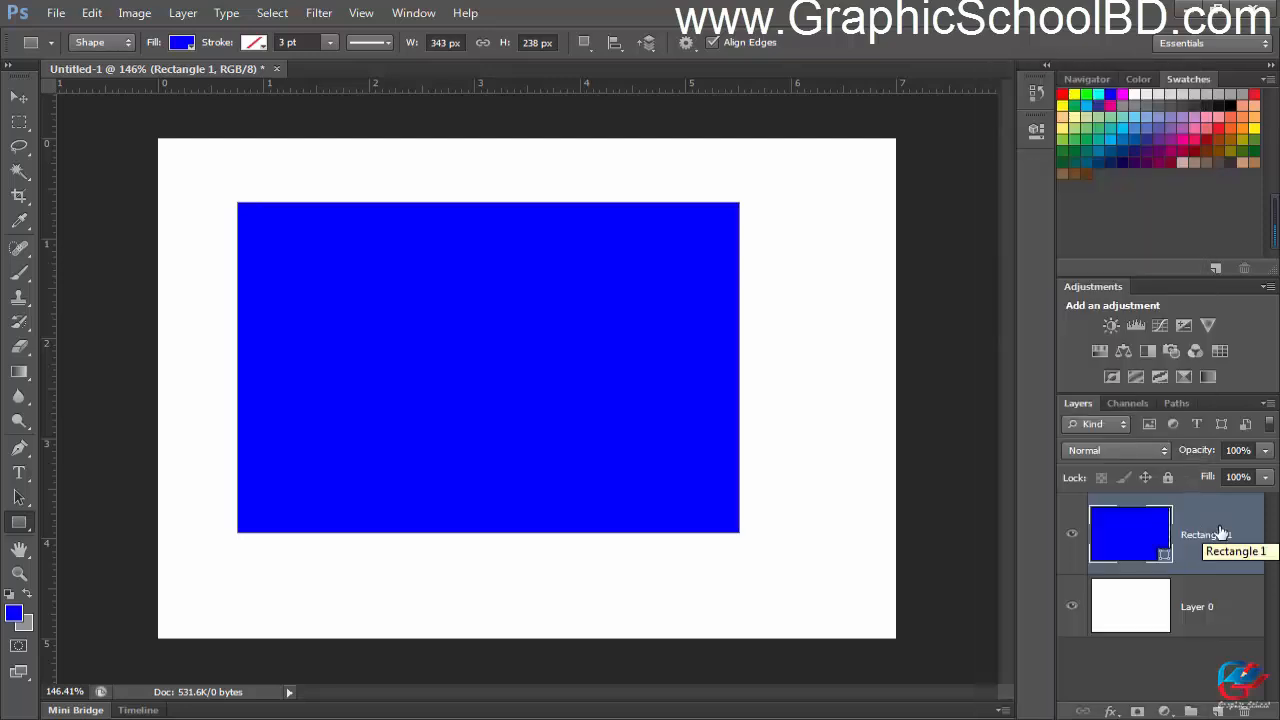
double_click(1165, 557)
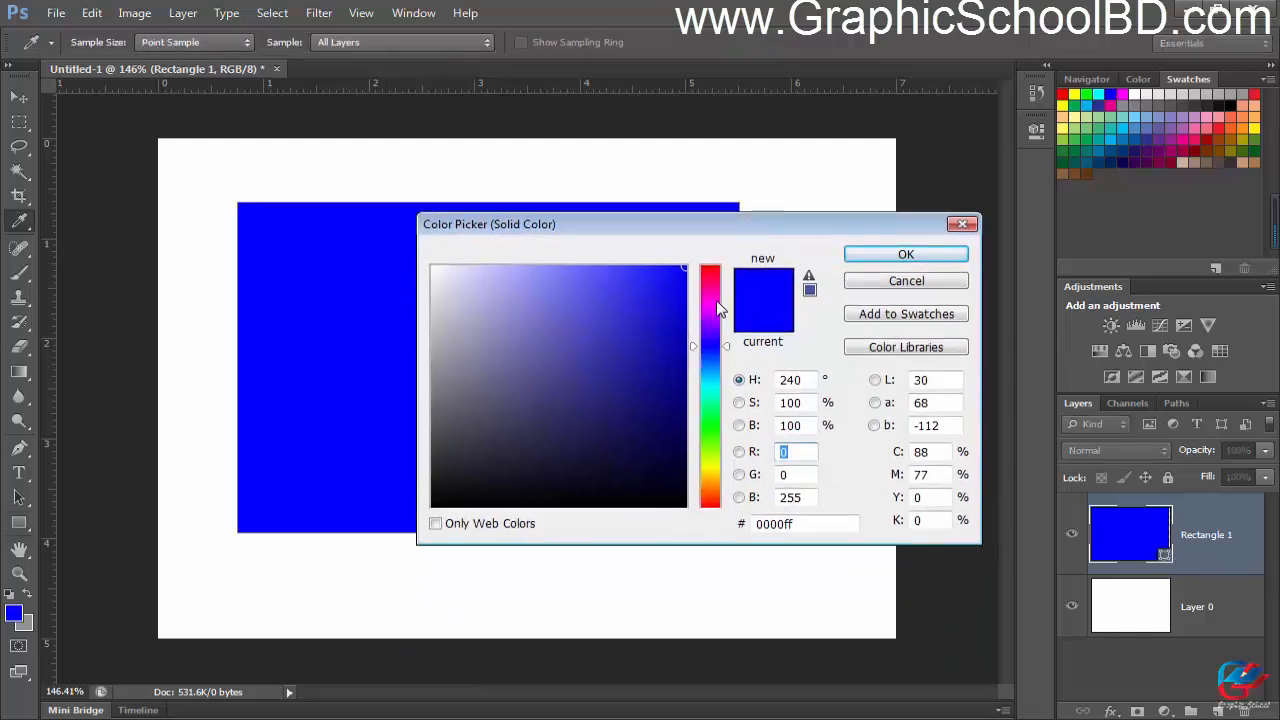
left_click(712, 300)
left_click(674, 275)
left_click(906, 254)
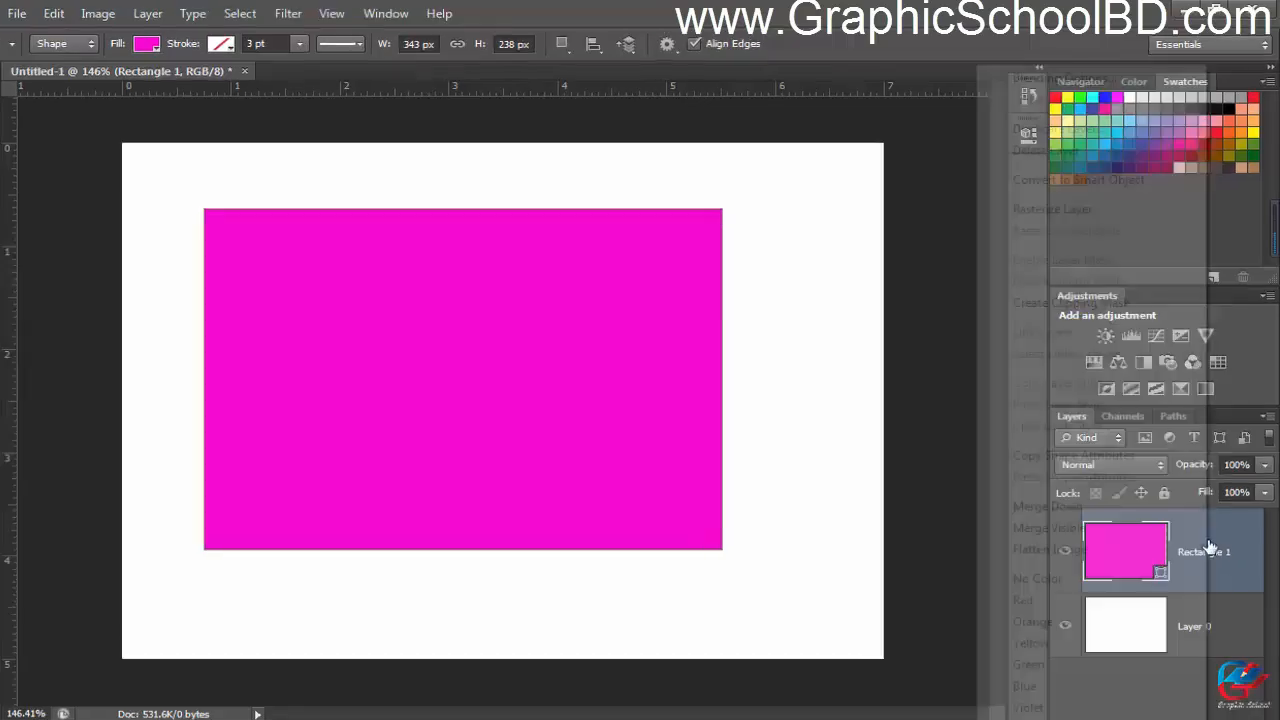
Add a Color Overlay effect to the Rectangle 1 layer, keeping the Normal blend mode
right_click(1210, 532)
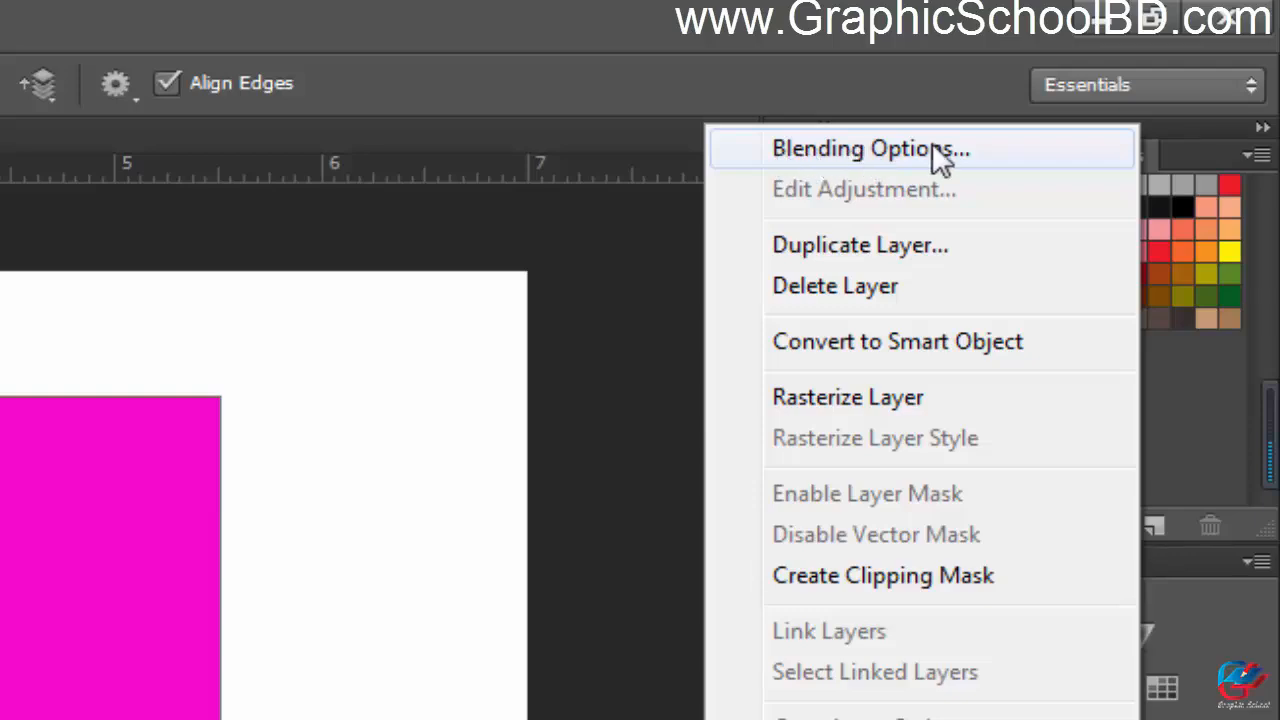
left_click(935, 148)
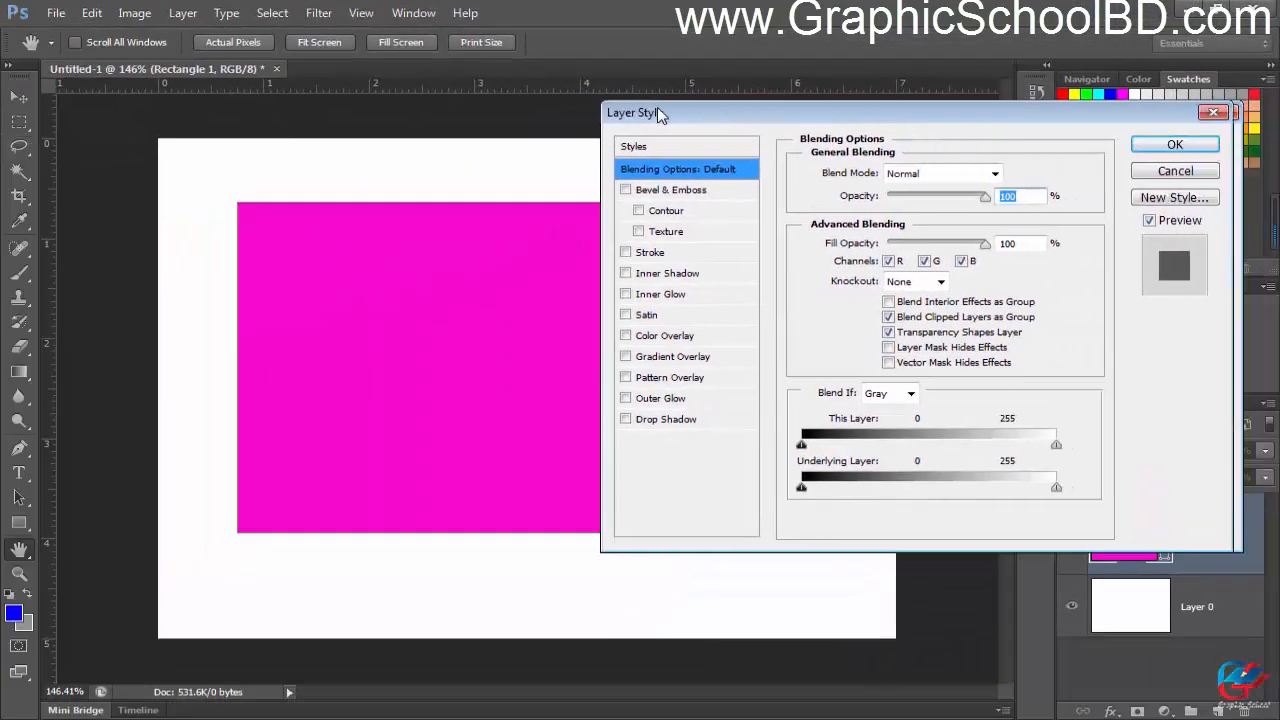
left_click_drag(657, 107, 623, 118)
left_click_drag(636, 124, 711, 122)
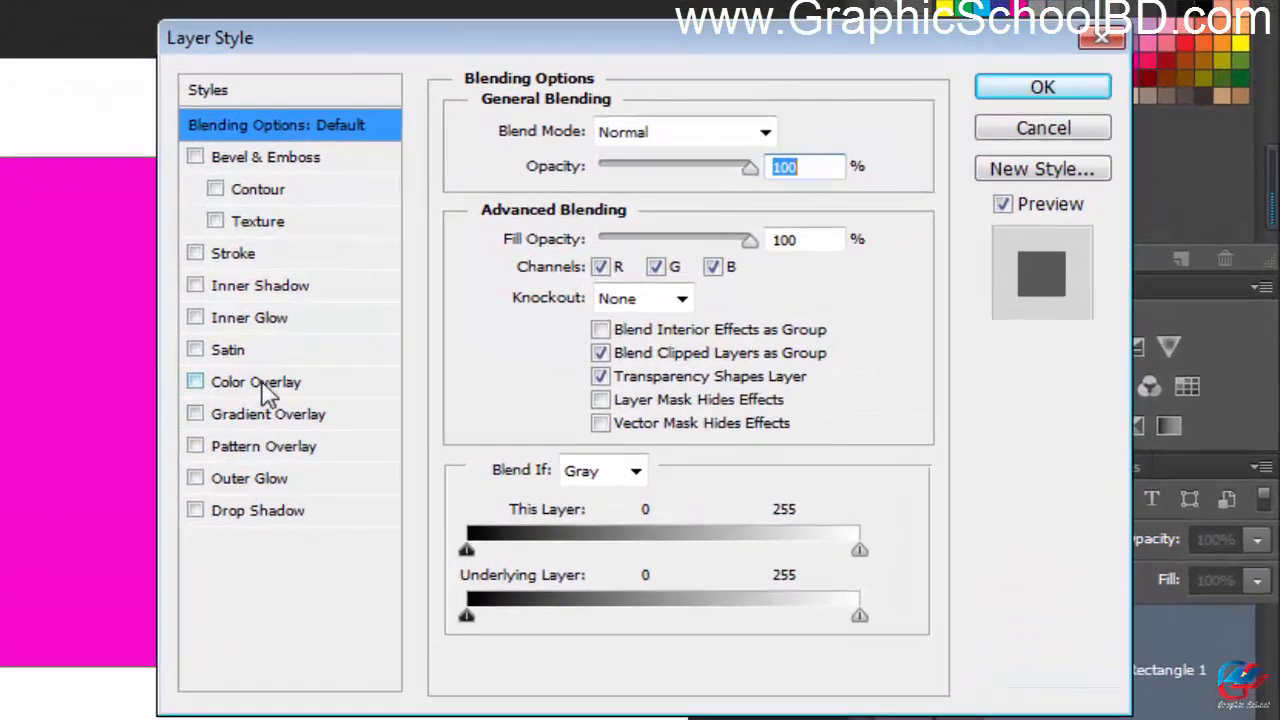
left_click(288, 383)
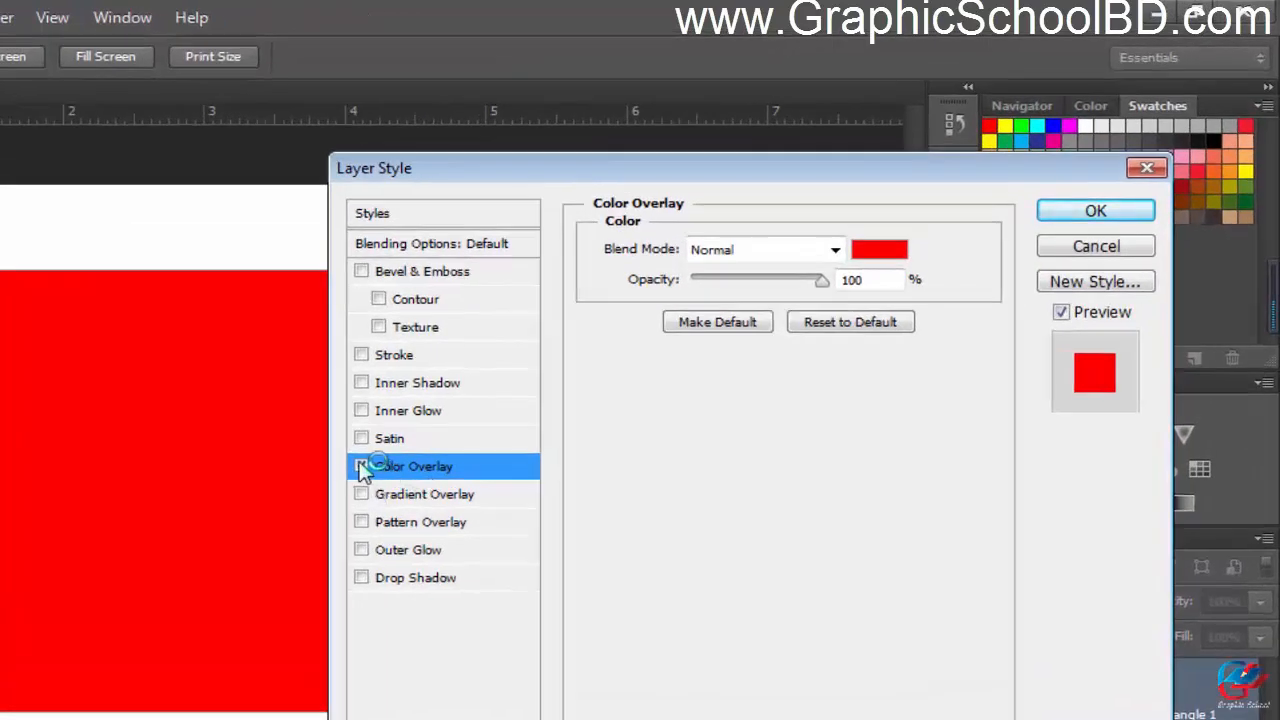
left_click(362, 467)
left_click(362, 467)
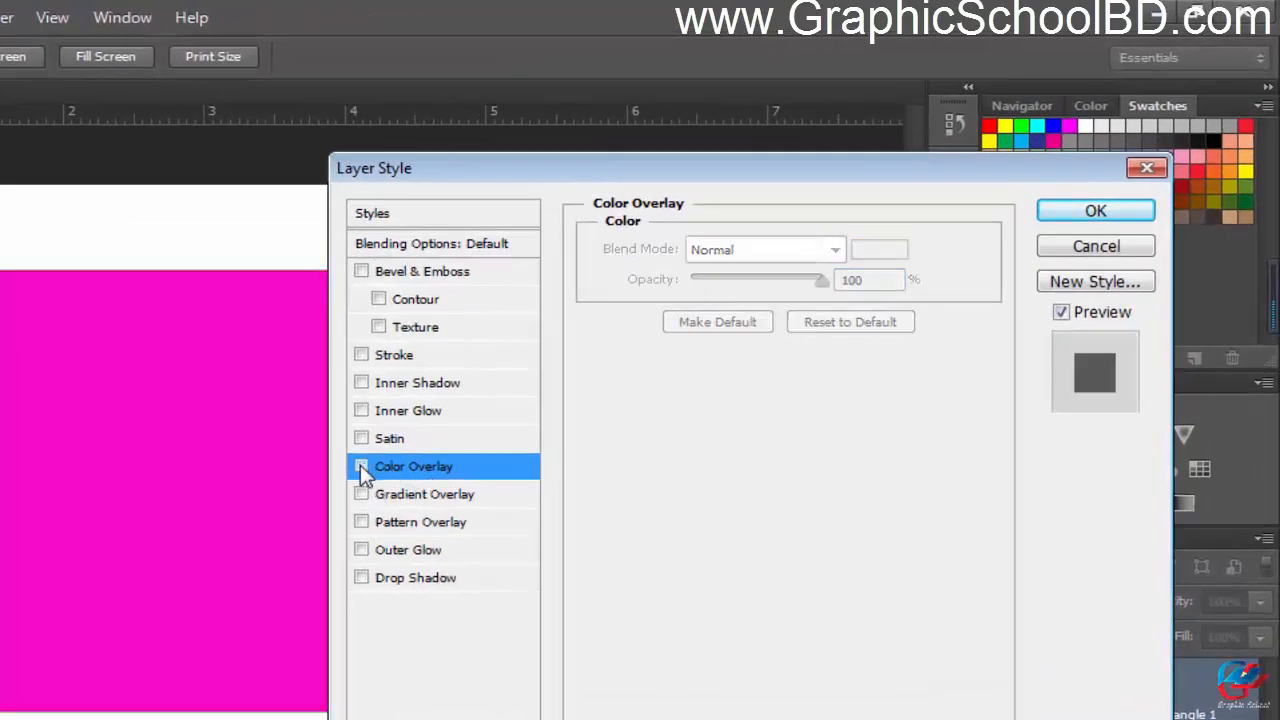
left_click(362, 467)
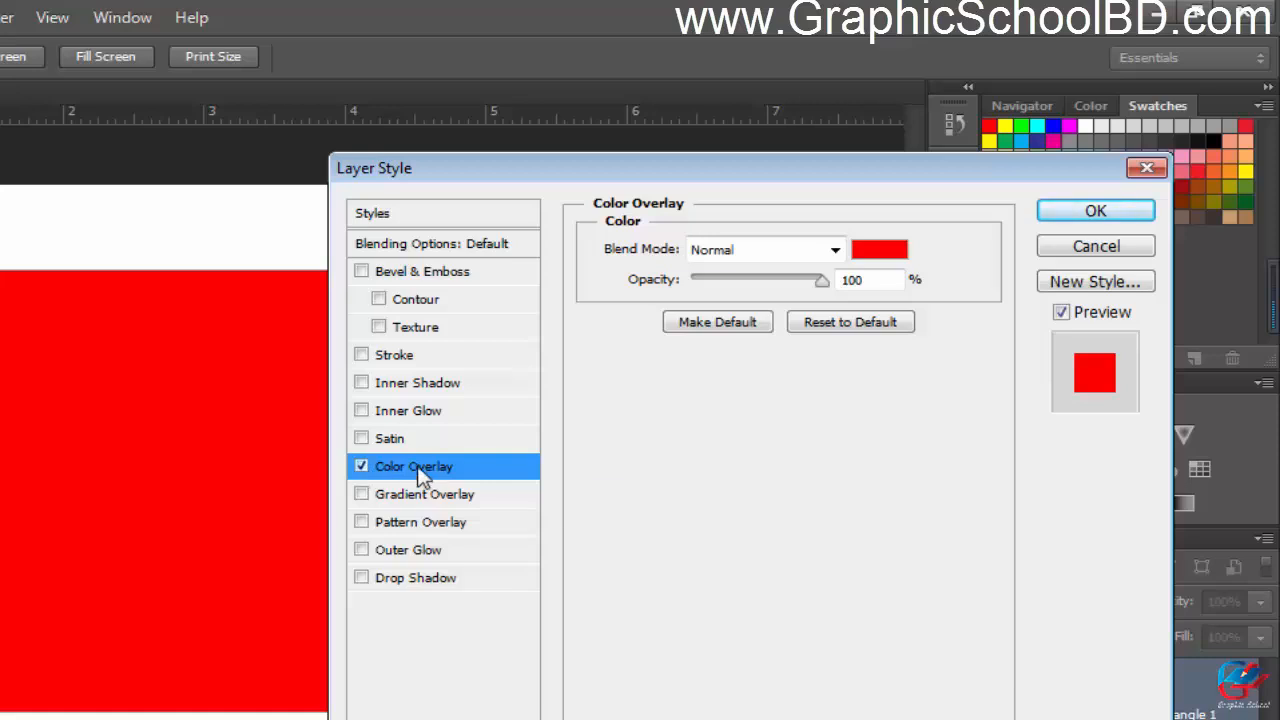
left_click_drag(574, 166, 646, 356)
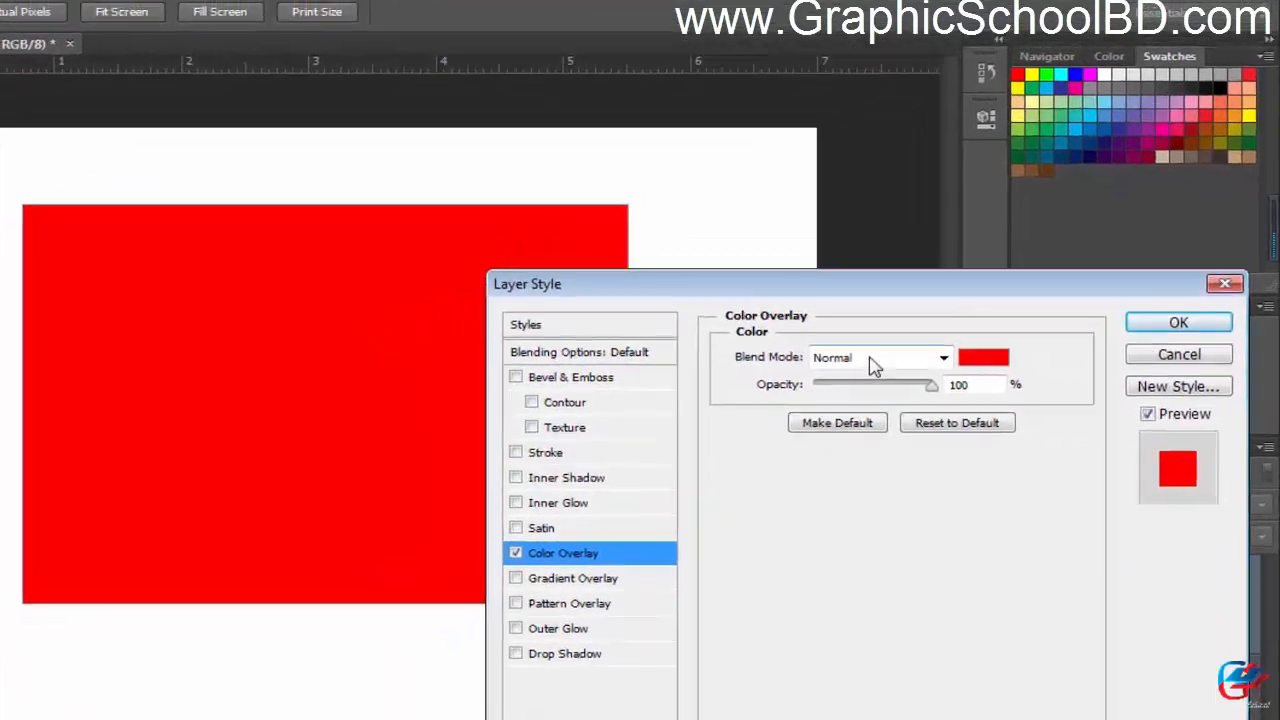
left_click(825, 438)
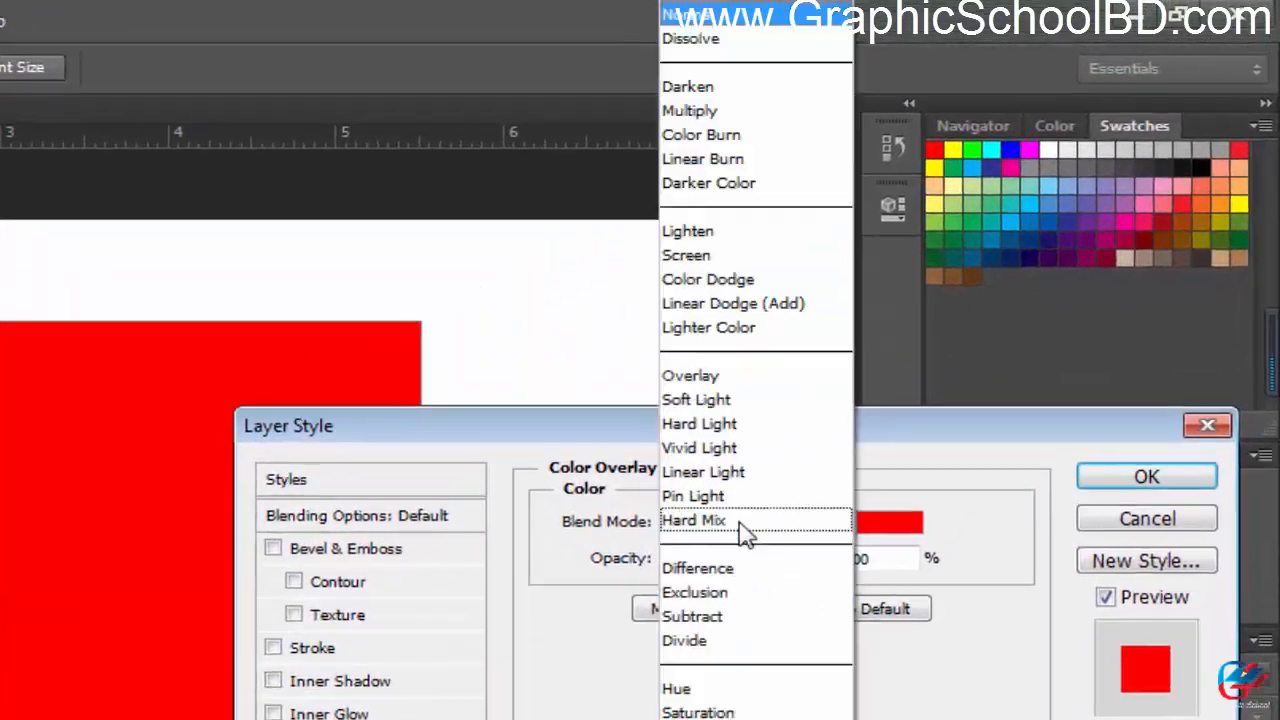
left_click(920, 490)
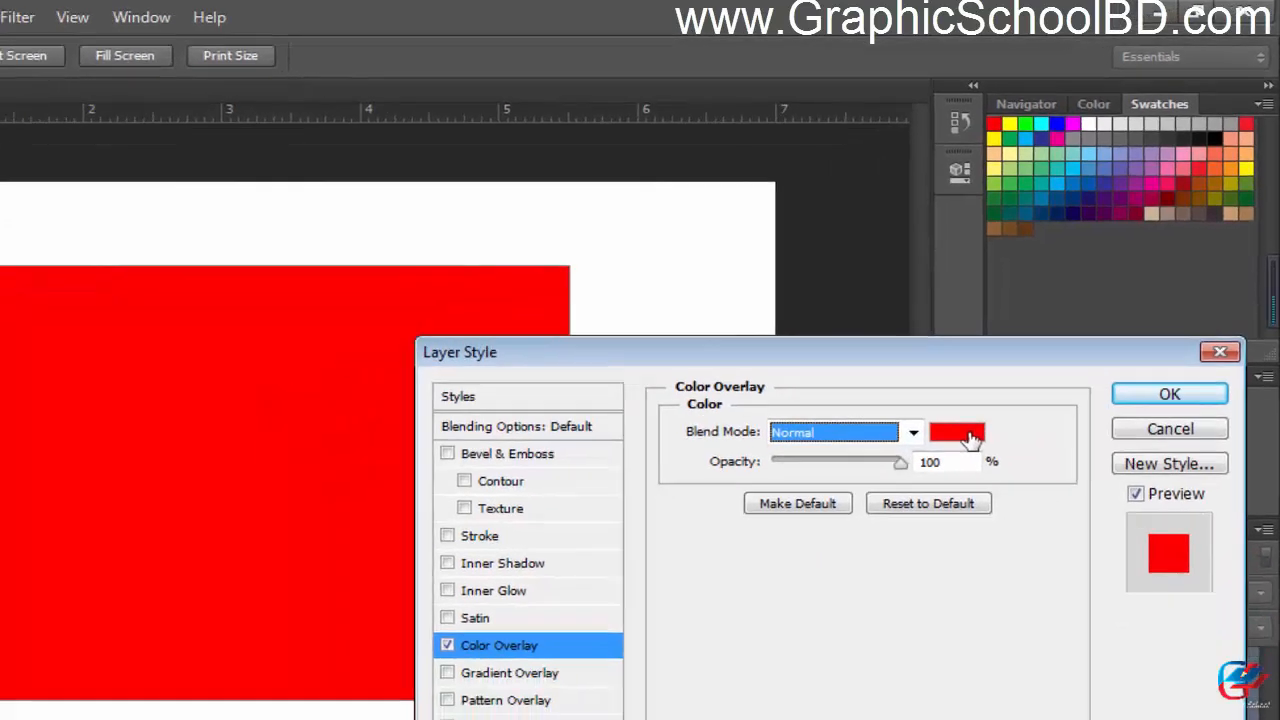
Try dark navy #221b46 and light green #b1c765 for the overlay colour, and set it to blue #321be0
left_click(916, 524)
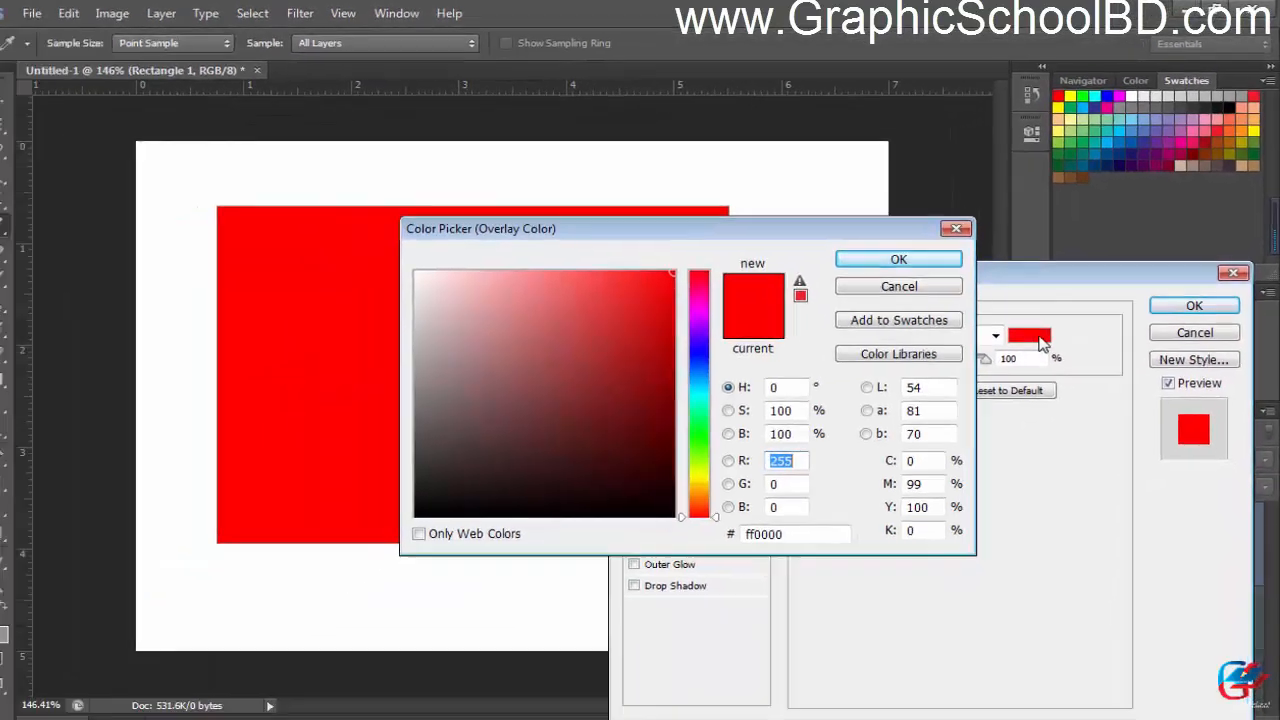
left_click_drag(703, 228, 913, 388)
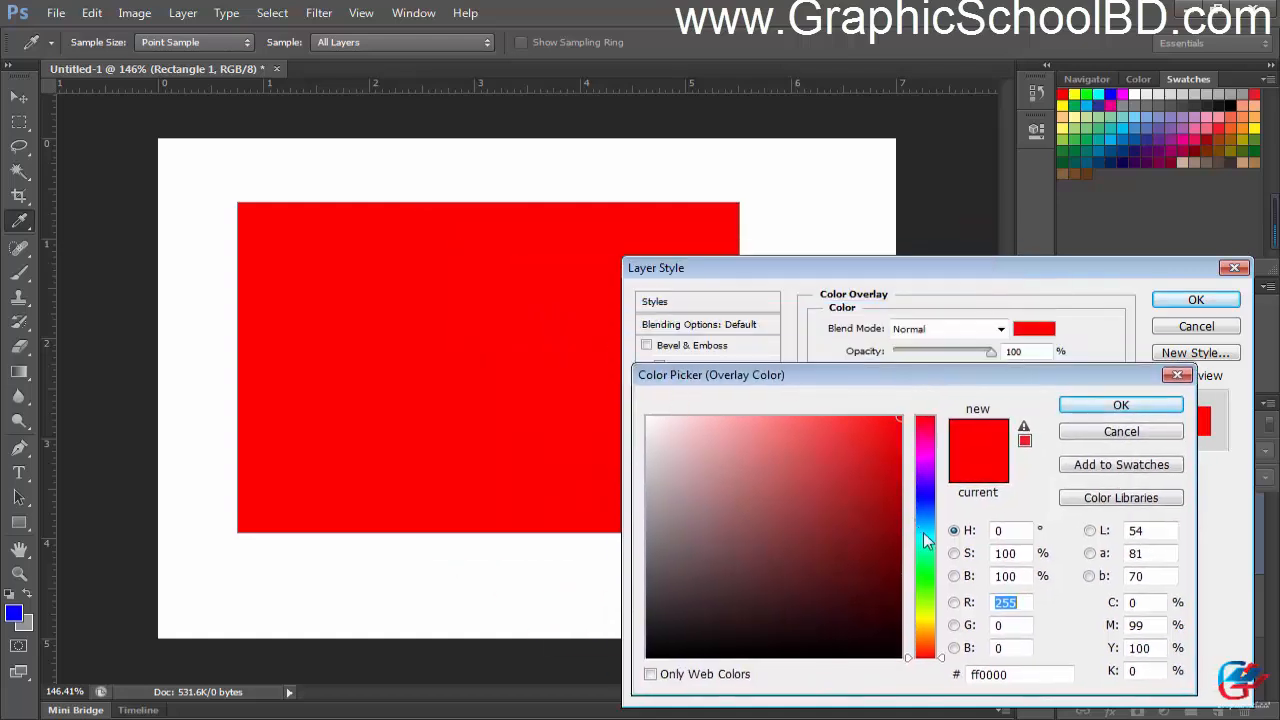
mouse_move(924, 534)
left_mouse_down()
mouse_move(924, 490)
mouse_move(817, 466)
mouse_move(760, 574)
mouse_move(820, 436)
mouse_move(777, 534)
mouse_move(802, 591)
left_mouse_up()
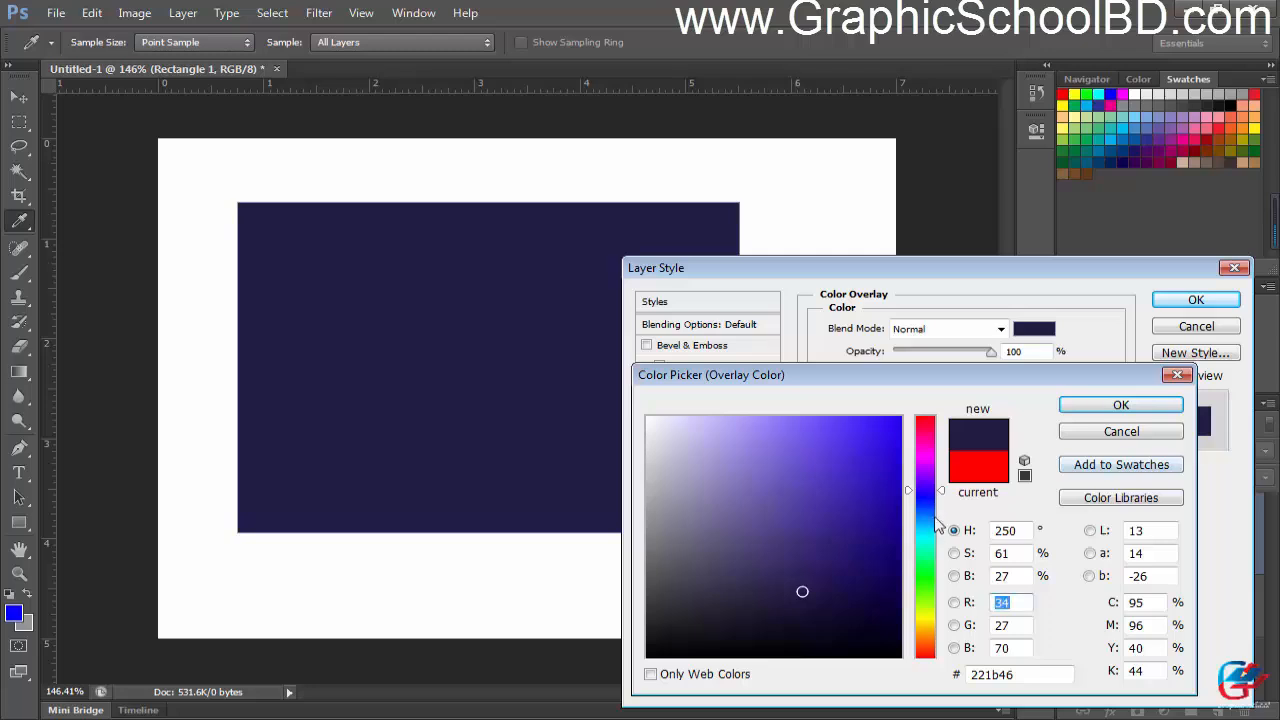
left_click(930, 608)
left_click(772, 469)
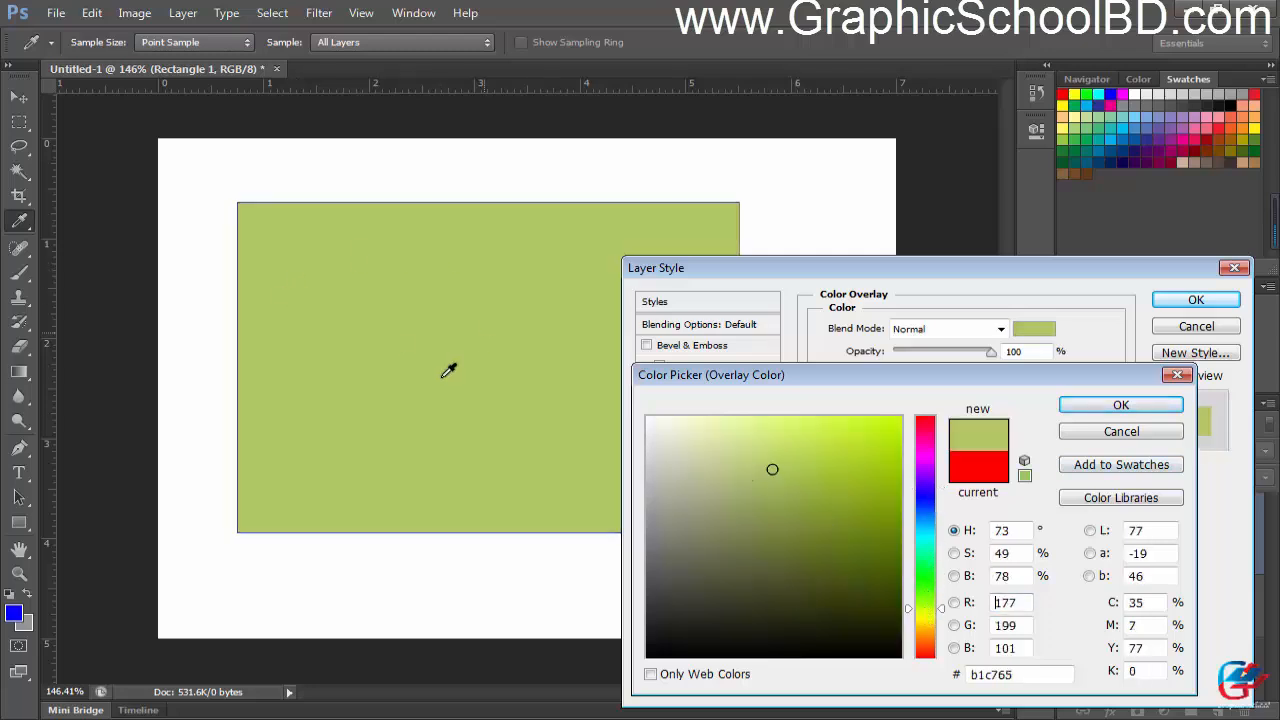
mouse_move(830, 535)
left_mouse_down()
mouse_move(891, 474)
mouse_move(766, 459)
mouse_move(880, 492)
mouse_move(871, 600)
mouse_move(849, 600)
left_mouse_up()
left_click(926, 492)
left_click(870, 446)
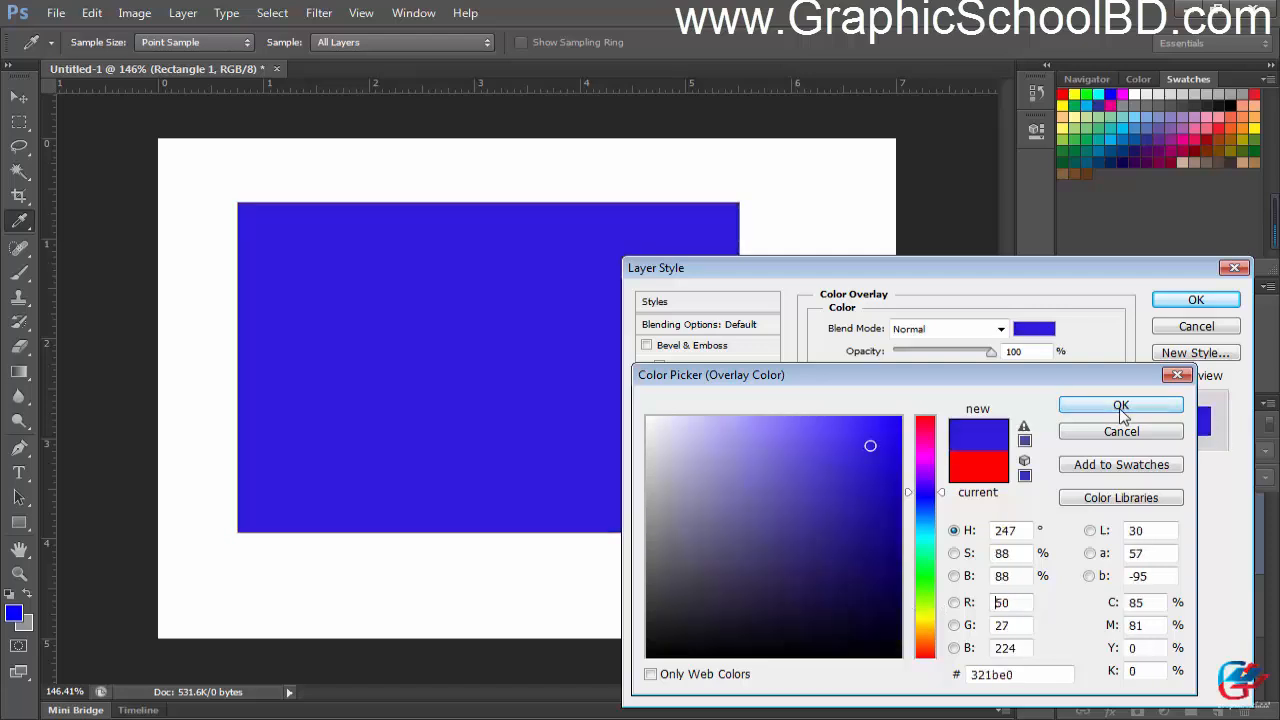
left_click(1121, 408)
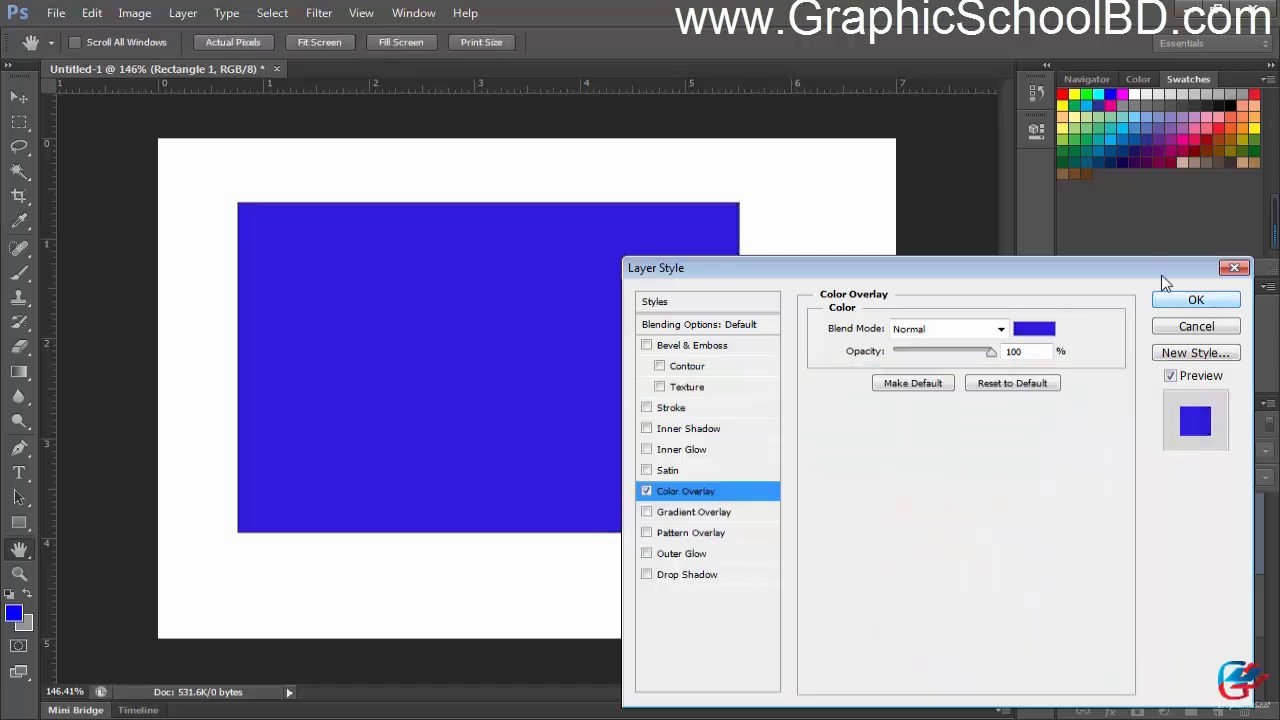
Apply the layer style and toggle the Color Overlay effect's visibility off and back on
left_click_drag(1147, 278, 1095, 232)
left_click(1143, 254)
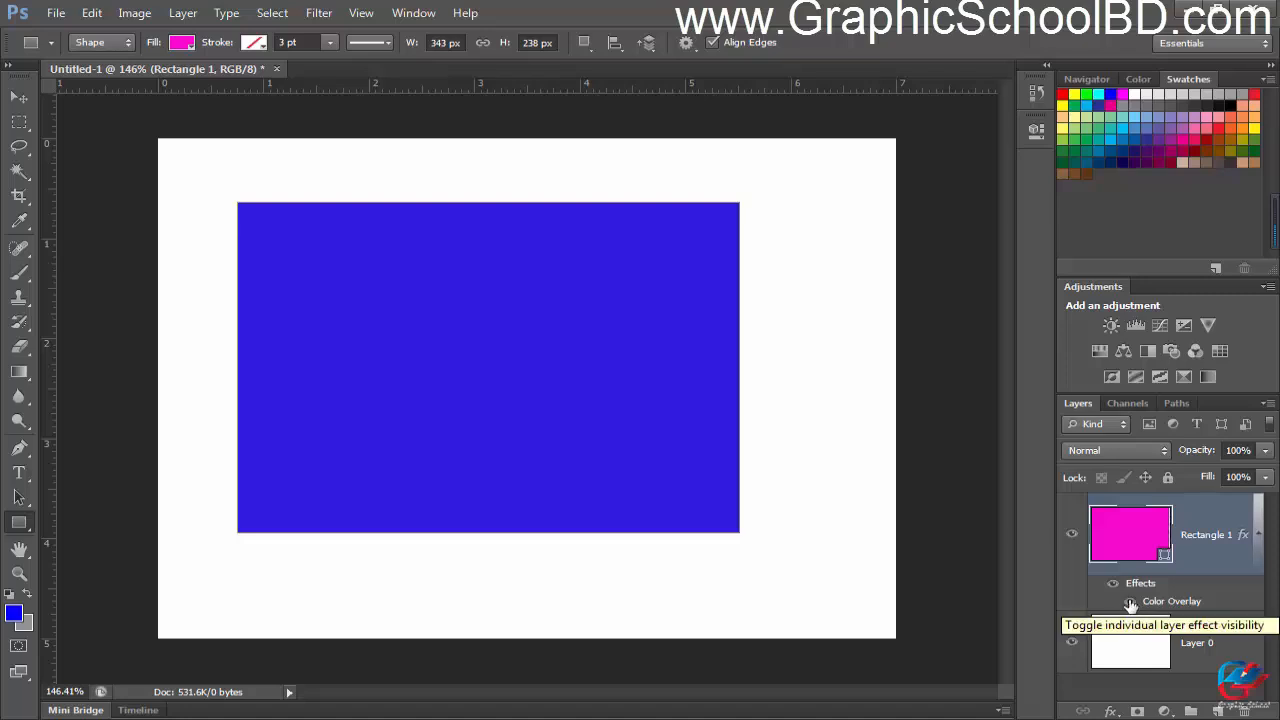
left_click(1129, 604)
left_click(1129, 604)
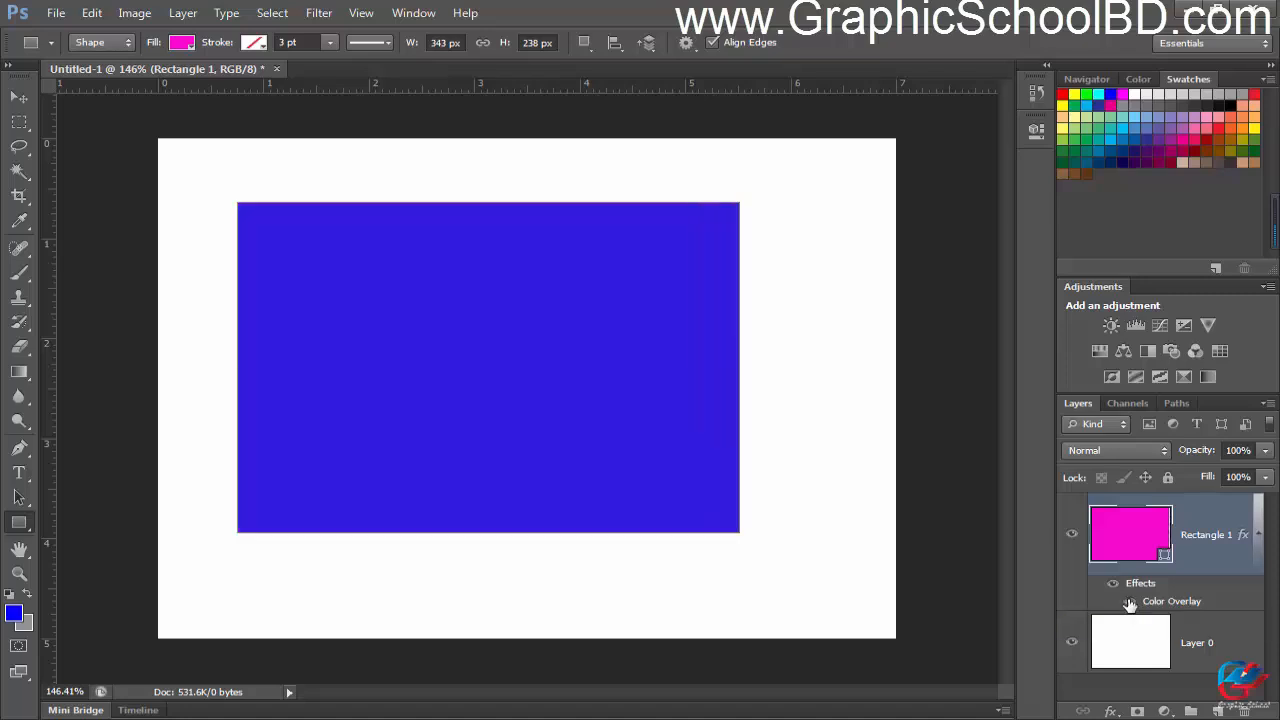